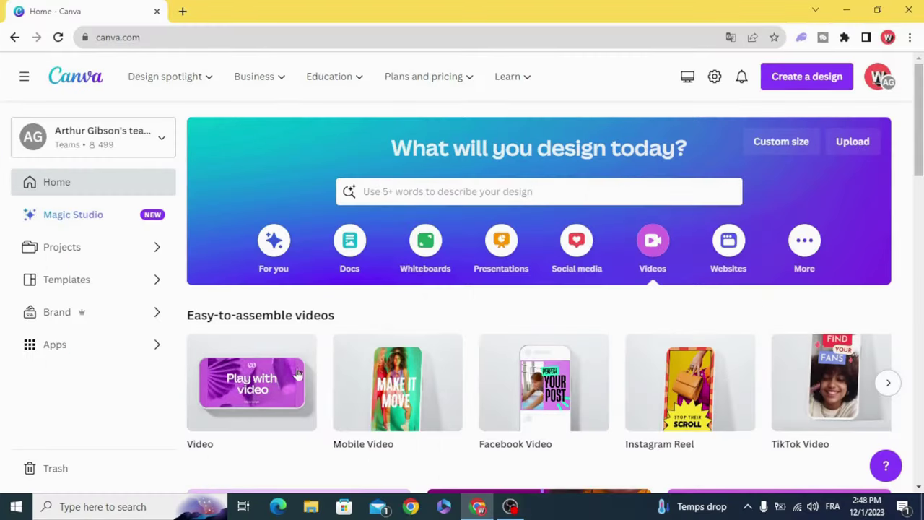
Step: Create a blank Video design from the Easy-to-assemble videos section
left_click(240, 390)
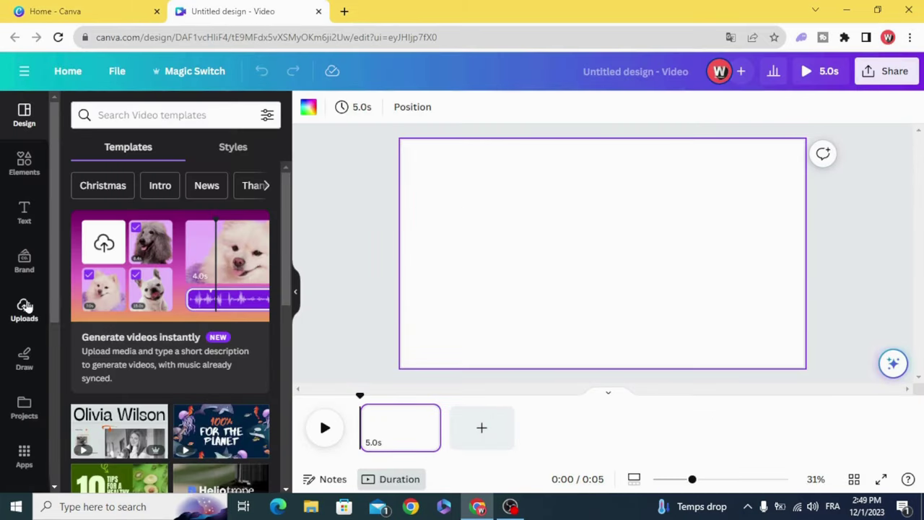
Step: Add the uploaded aerial beach photo and stretch it from the top-left corner to fill the page
left_click(25, 309)
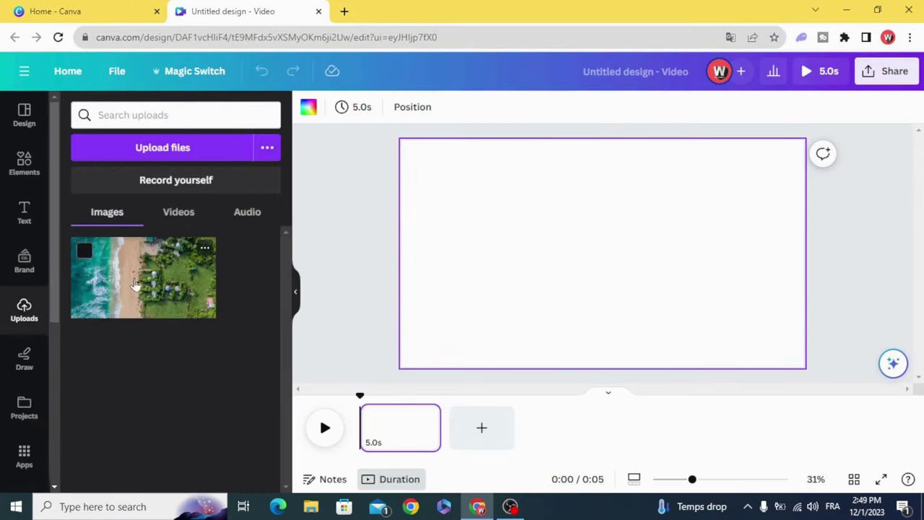
left_click(127, 283)
left_click_drag(556, 255, 503, 226)
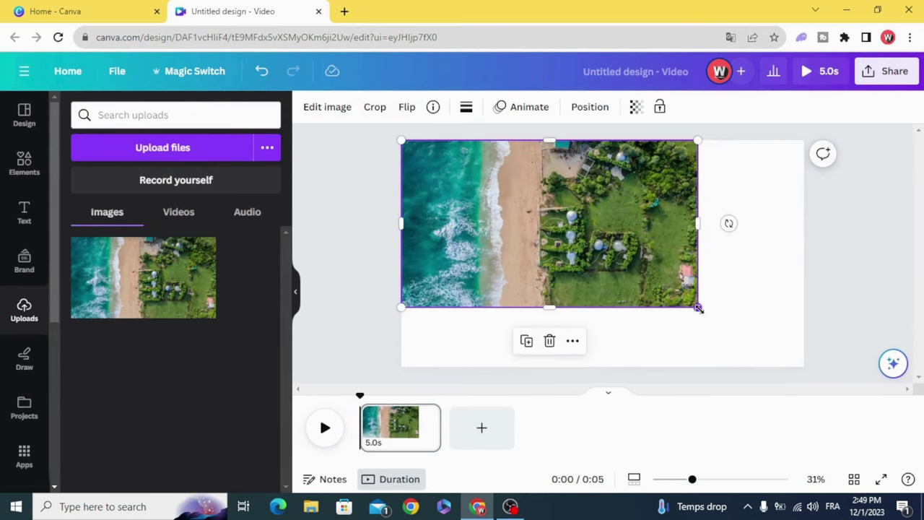
left_click_drag(699, 309, 808, 369)
left_click(380, 266)
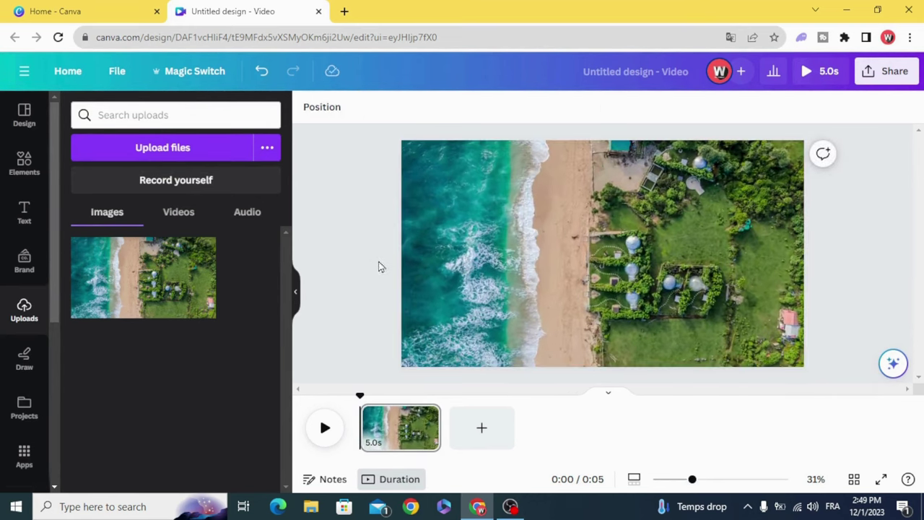
Step: Add a heading reading THAILAND in white Anton font
left_click(23, 214)
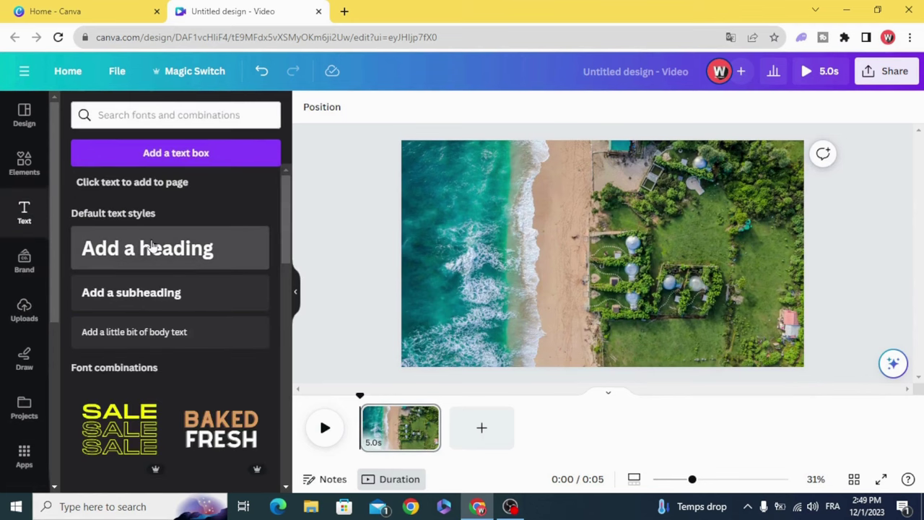
left_click(147, 247)
triple_click(577, 254)
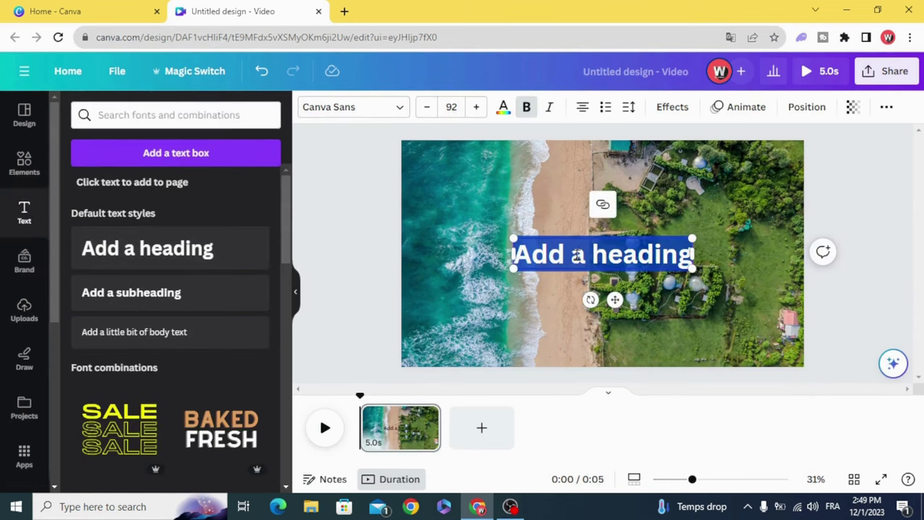
type("THAI")
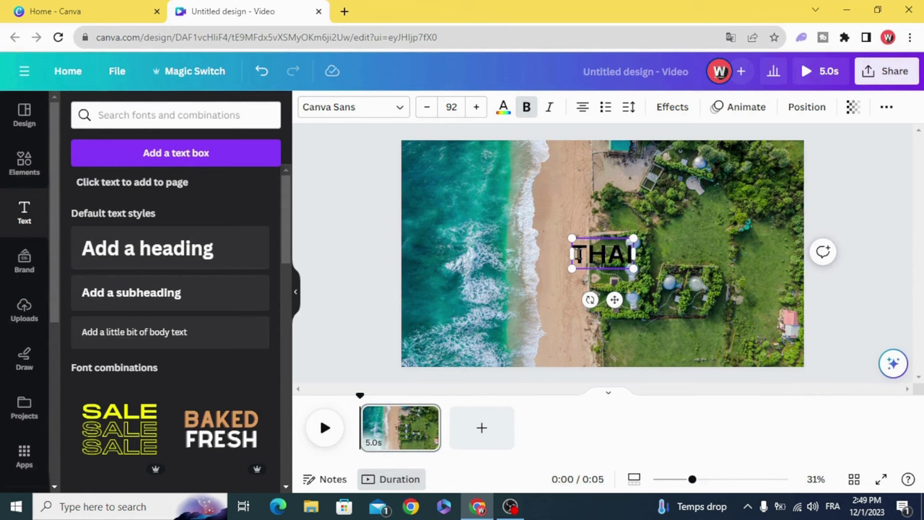
type("LAND")
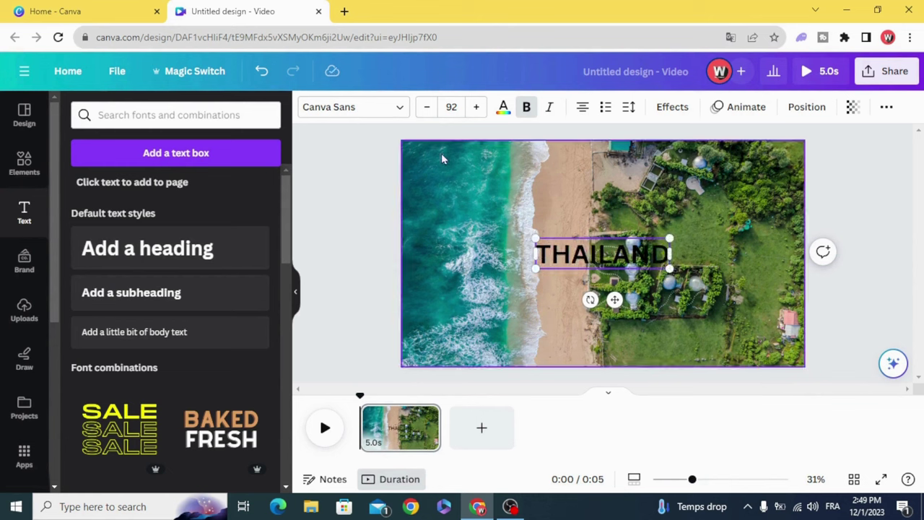
left_click(503, 107)
left_click(264, 420)
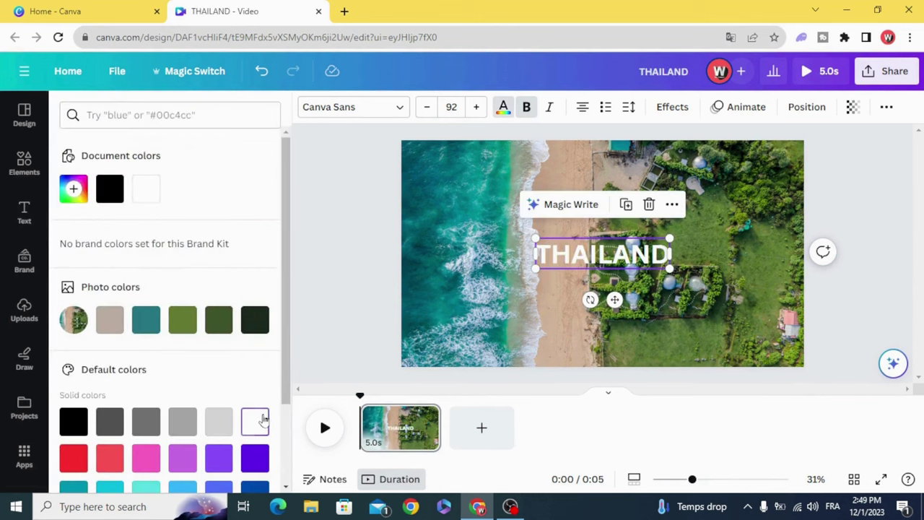
left_click(370, 107)
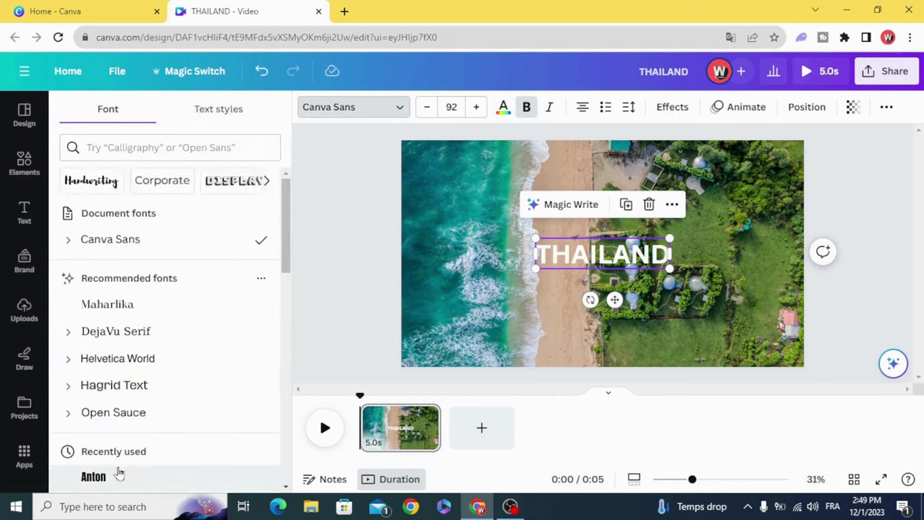
scroll(116, 433, "down", 1)
left_click(114, 418)
Step: Enlarge THAILAND to about size 304, centre it on the photo and apply the Lift effect
left_click_drag(653, 273, 765, 378)
left_click_drag(561, 239, 479, 209)
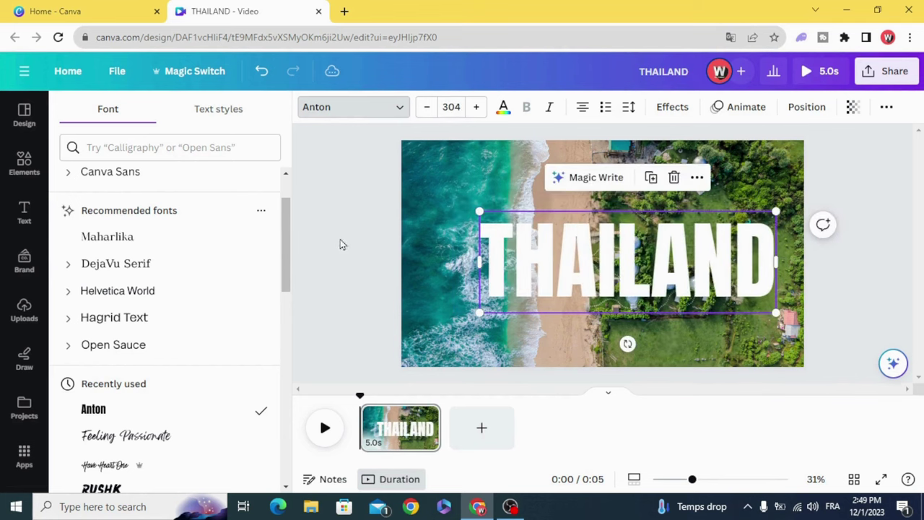
left_click(340, 244)
left_click_drag(606, 281, 570, 276)
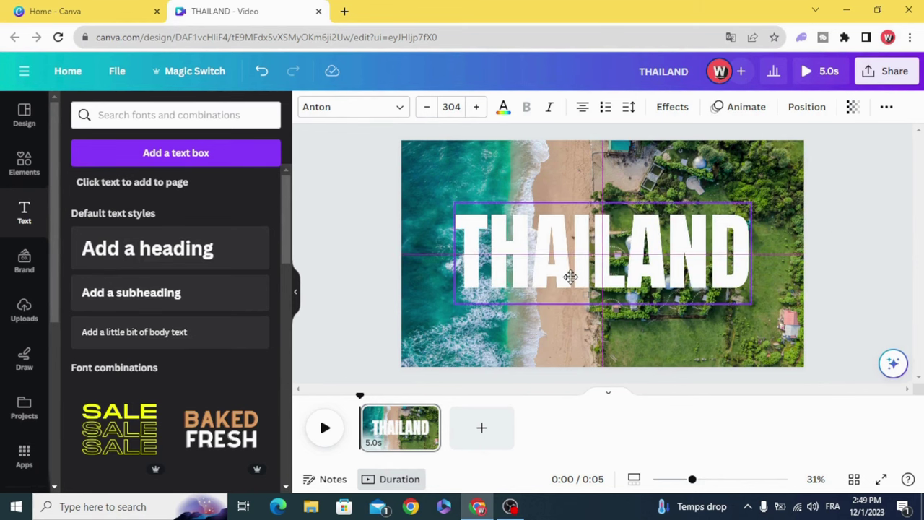
left_click_drag(570, 277, 571, 277)
left_click(673, 106)
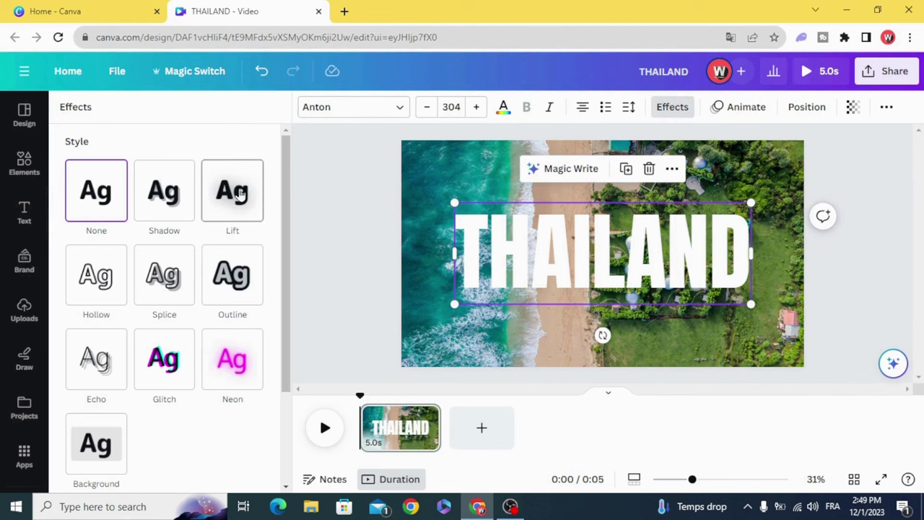
left_click(239, 194)
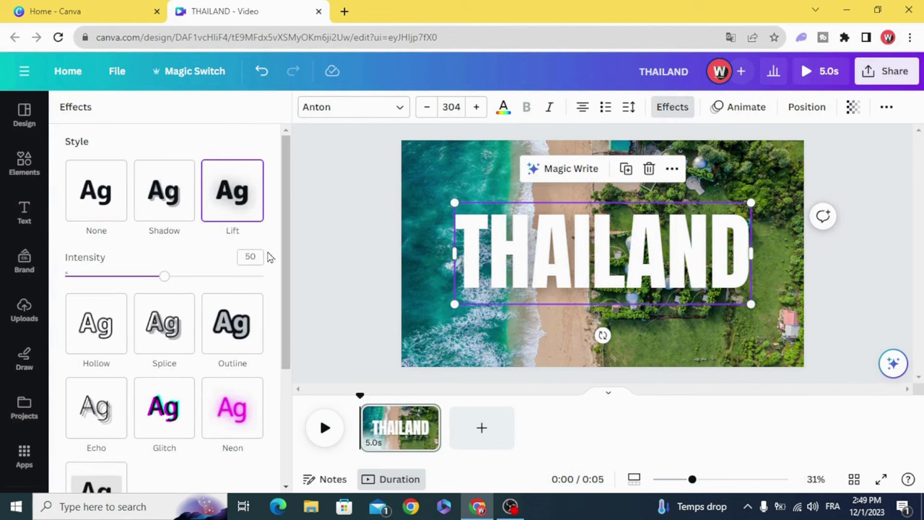
left_click(339, 273)
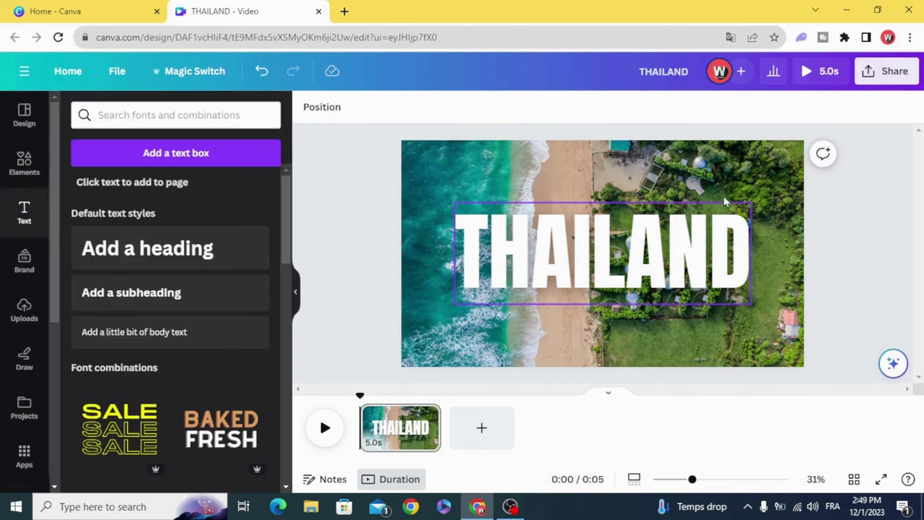
Step: Download the design as THAILAND.png, switching the file type from MP4 Video to PNG
left_click(887, 71)
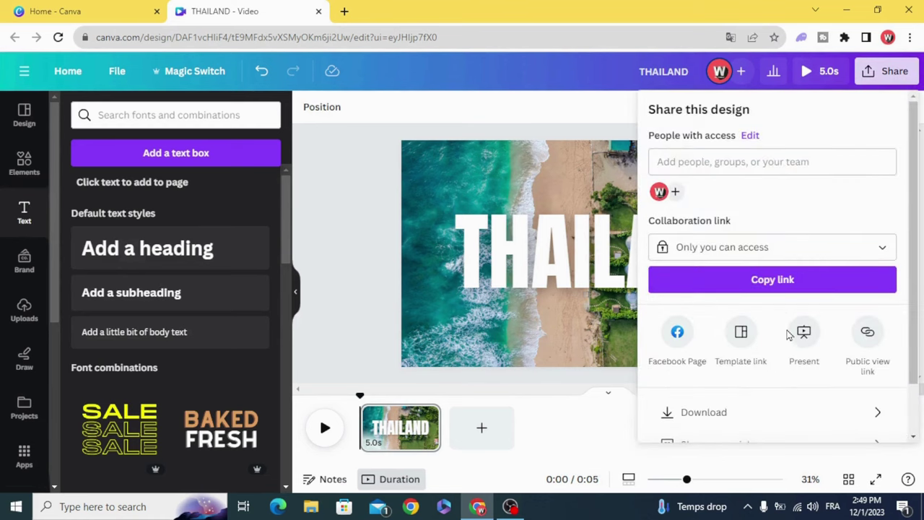
scroll(788, 339, "down", 1)
left_click(790, 354)
left_click(795, 176)
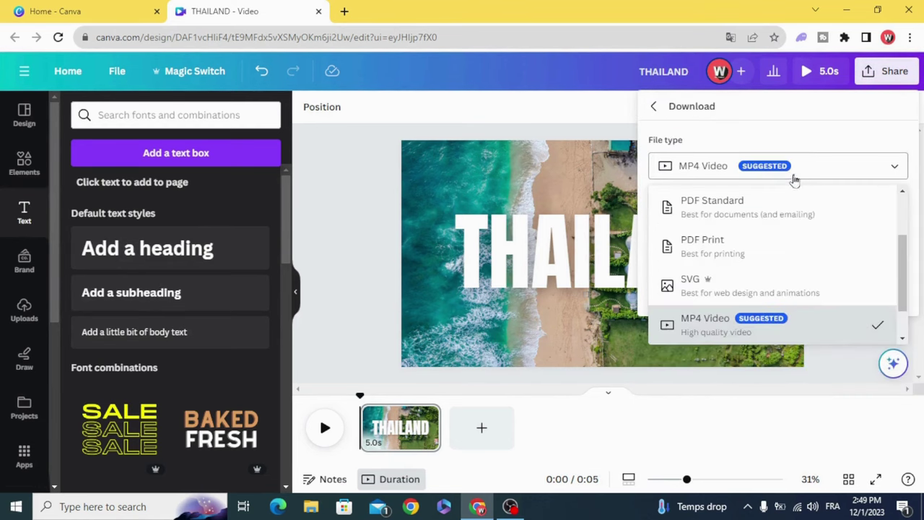
scroll(782, 235, "up", 3)
left_click(745, 253)
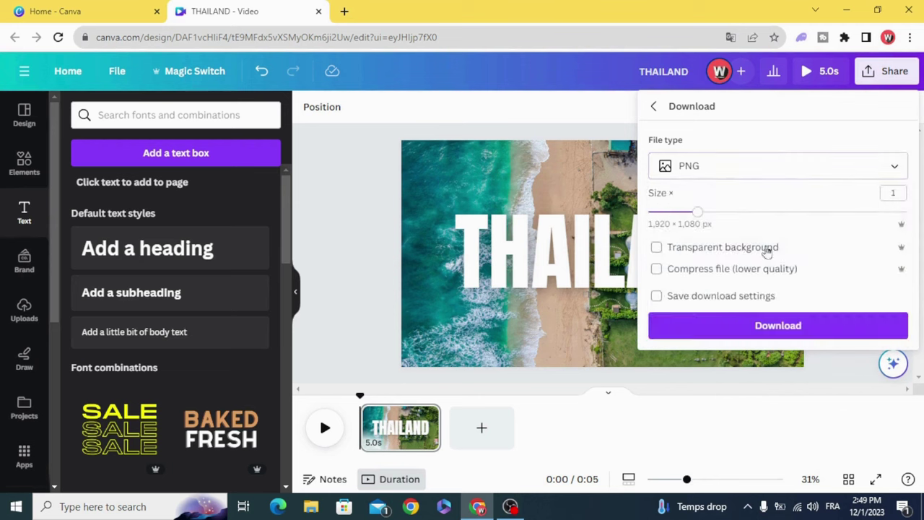
left_click(773, 326)
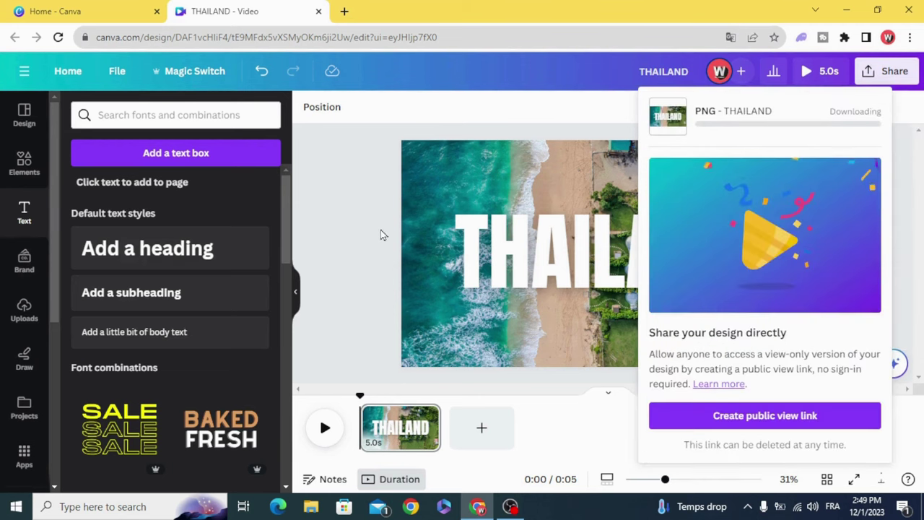
left_click(381, 229)
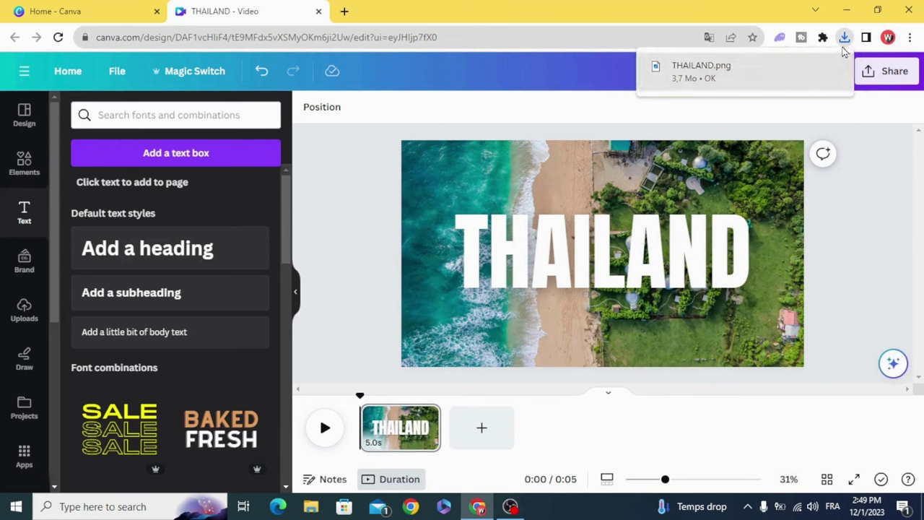
Step: Upload THAILAND.png, delete the beach photo and heading, and set the image as the page background
left_click(845, 38)
left_click_drag(693, 98, 202, 311)
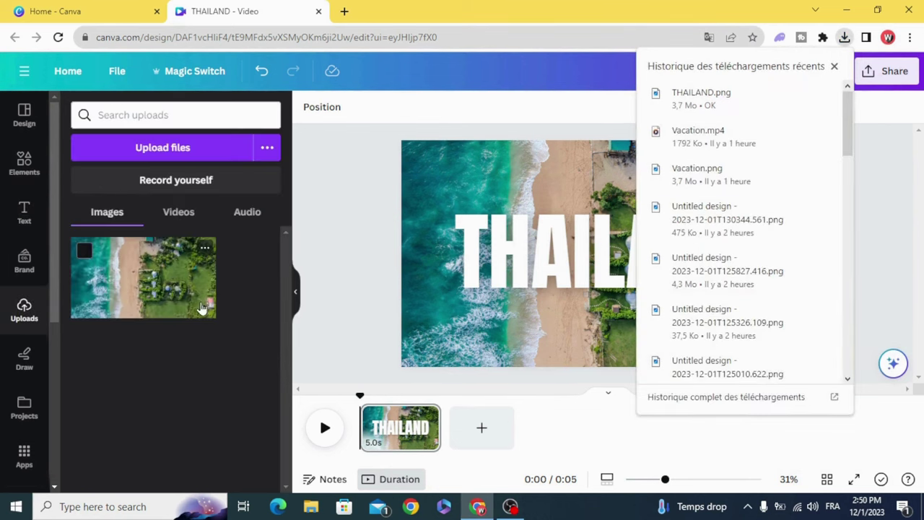
left_click(335, 239)
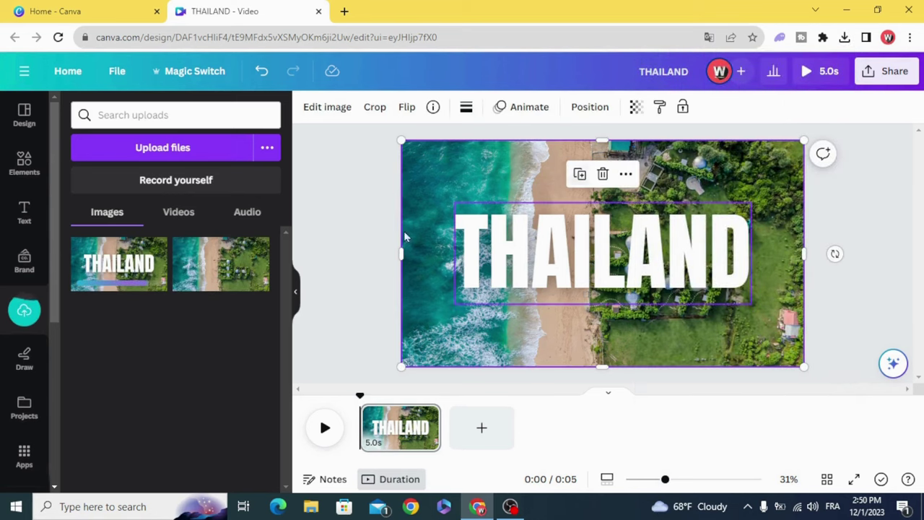
left_click(604, 175)
left_click(581, 264)
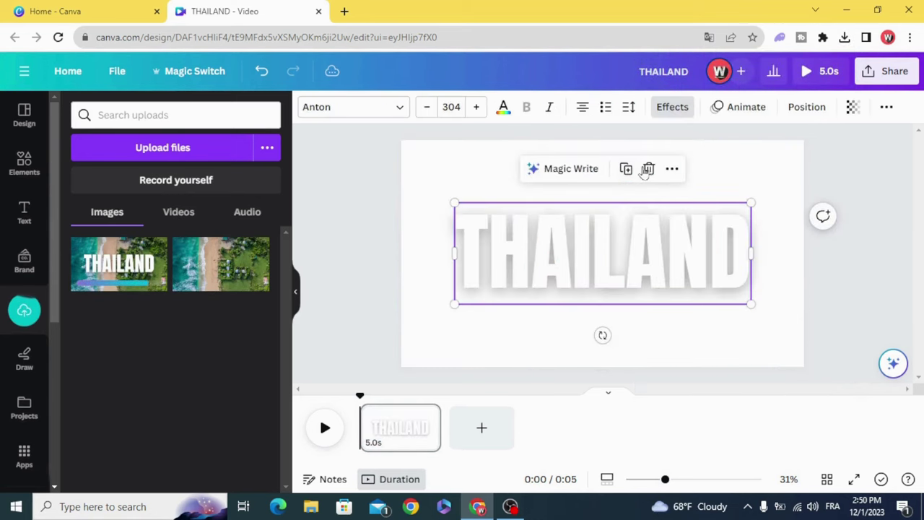
left_click(646, 169)
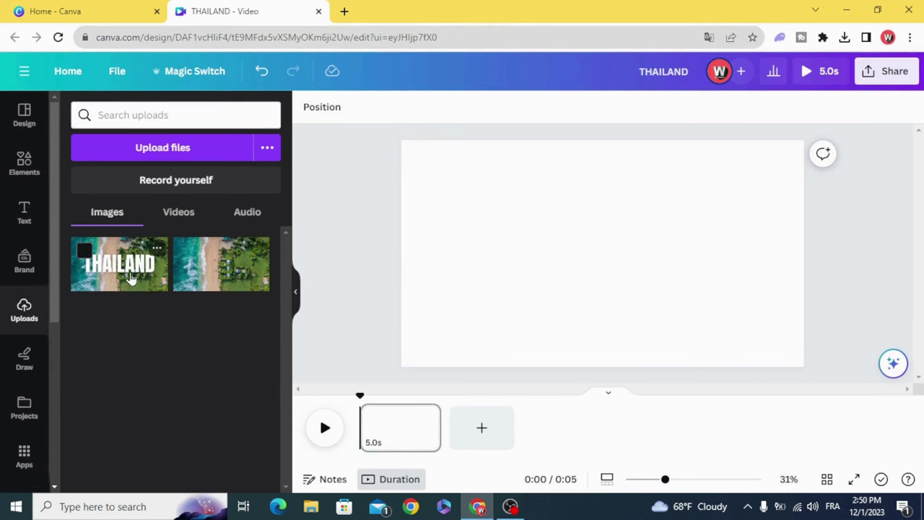
right_click(521, 237)
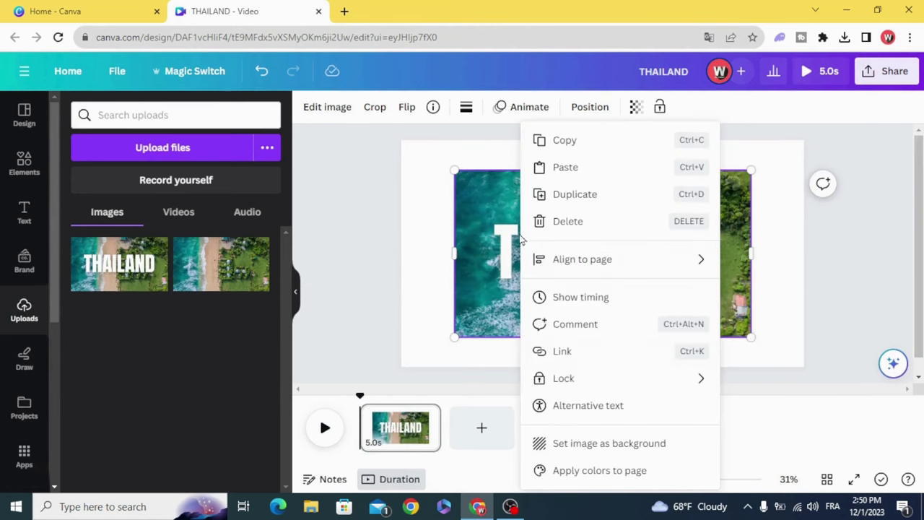
left_click(599, 443)
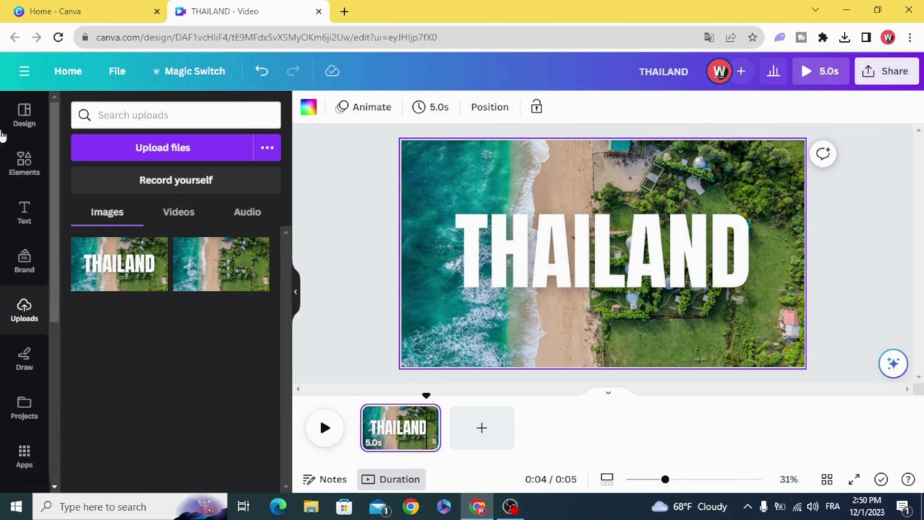
Step: Search the Elements library for 'REAL PLANE' and filter the results to Graphics
left_click(26, 163)
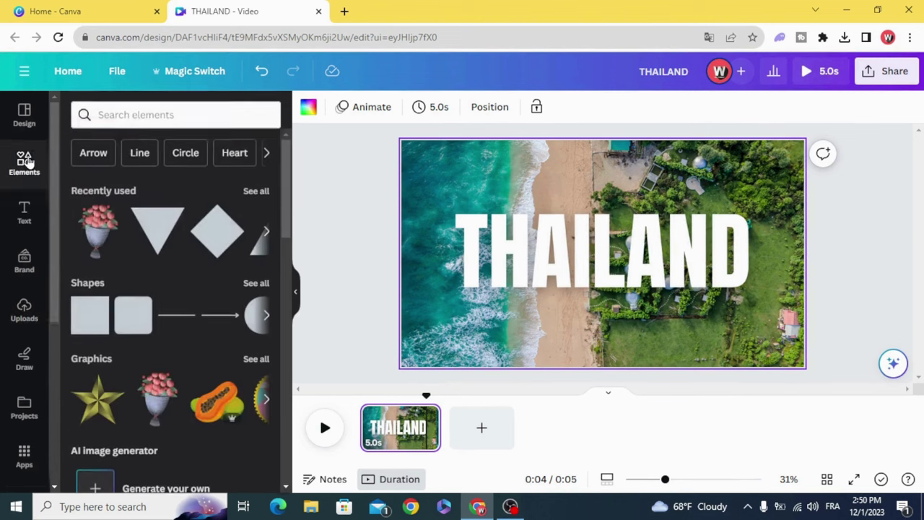
left_click(122, 115)
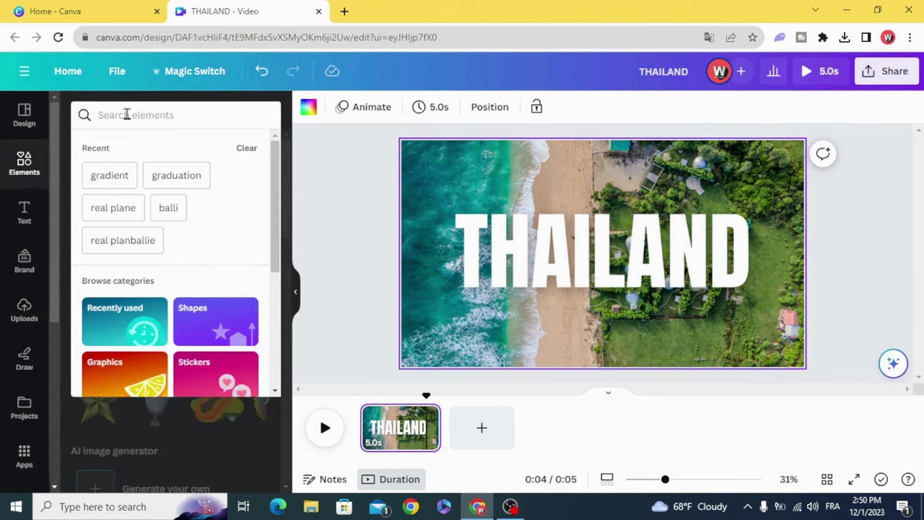
type("REAL PLANE")
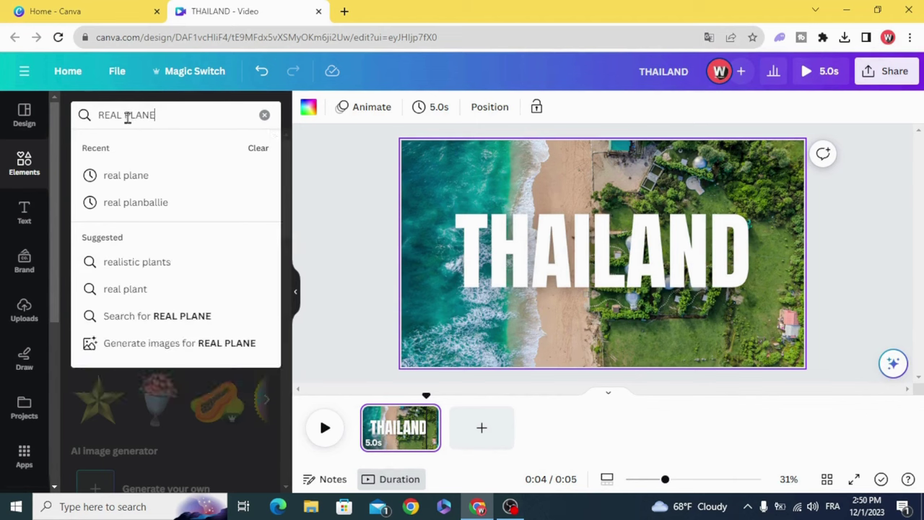
key("Return")
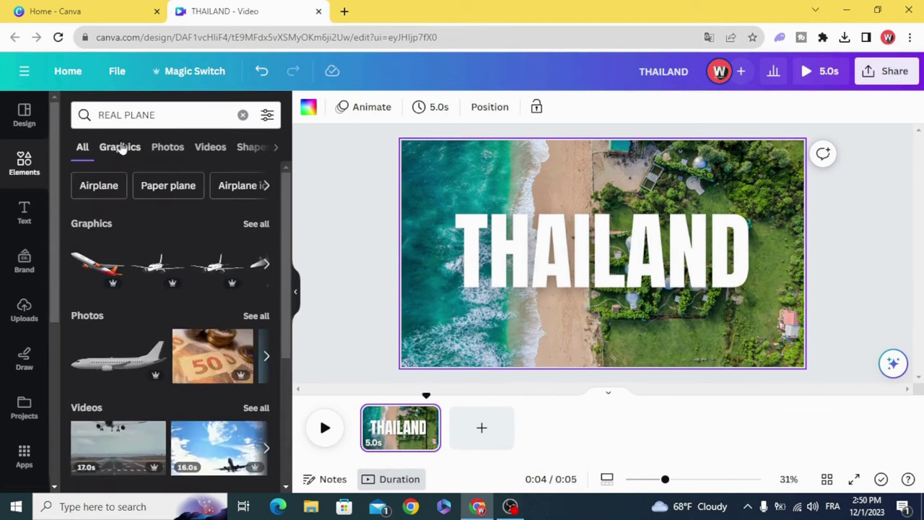
left_click(119, 147)
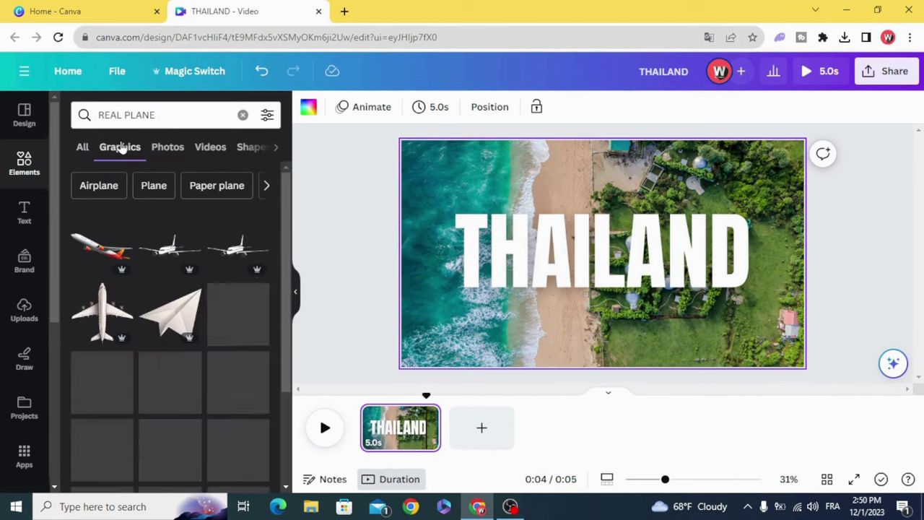
Step: Add the white top-down plane, rotate it 90° and enlarge it over the left of THAILAND
left_click(101, 310)
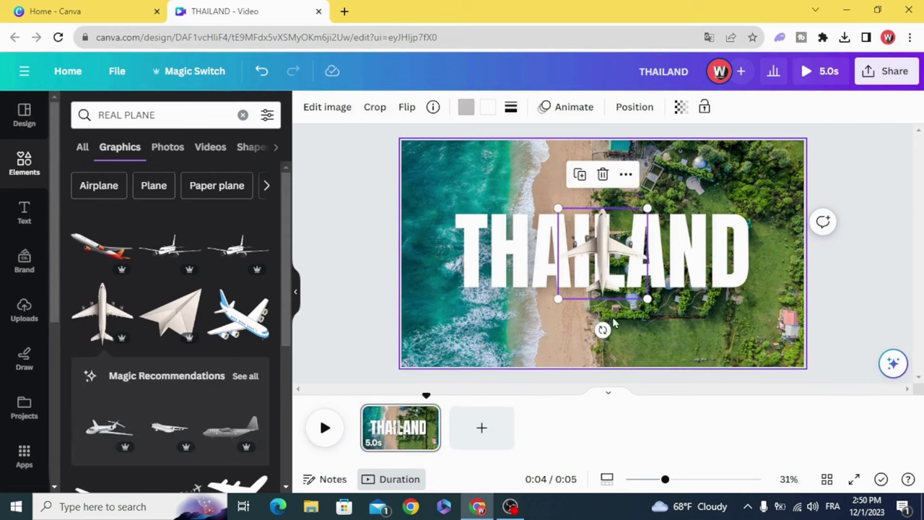
left_click_drag(602, 330, 523, 254)
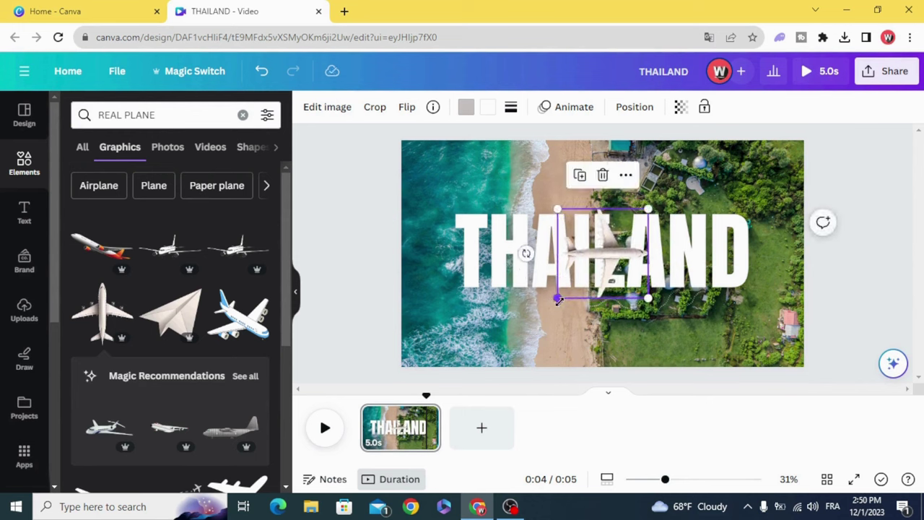
left_click_drag(557, 296, 473, 379)
left_click_drag(516, 333, 520, 274)
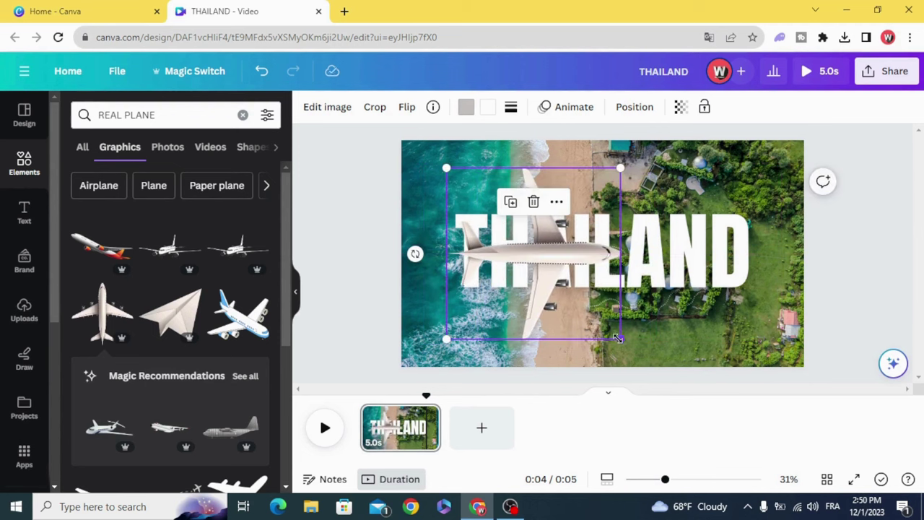
left_click_drag(618, 338, 632, 350)
left_click_drag(569, 287, 555, 282)
left_click(350, 287)
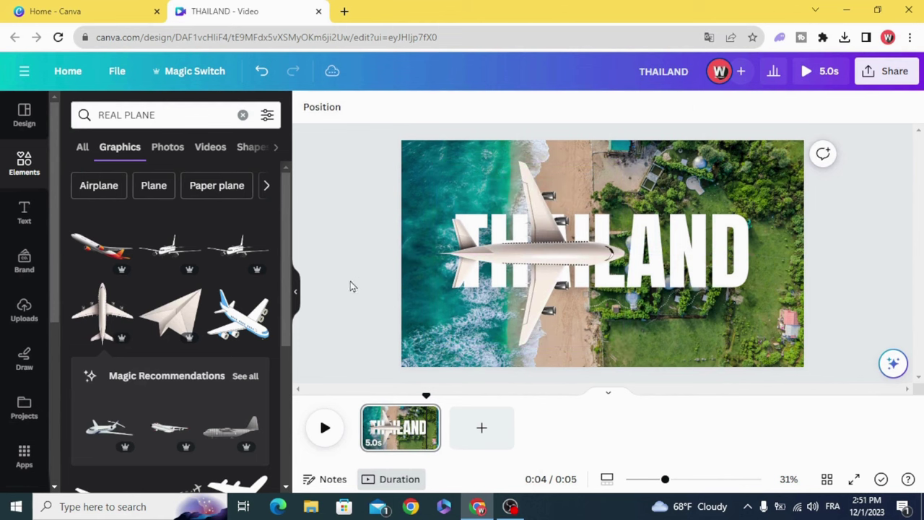
Step: Add a square shape and fill it with the custom pink #FF0063
left_click(243, 116)
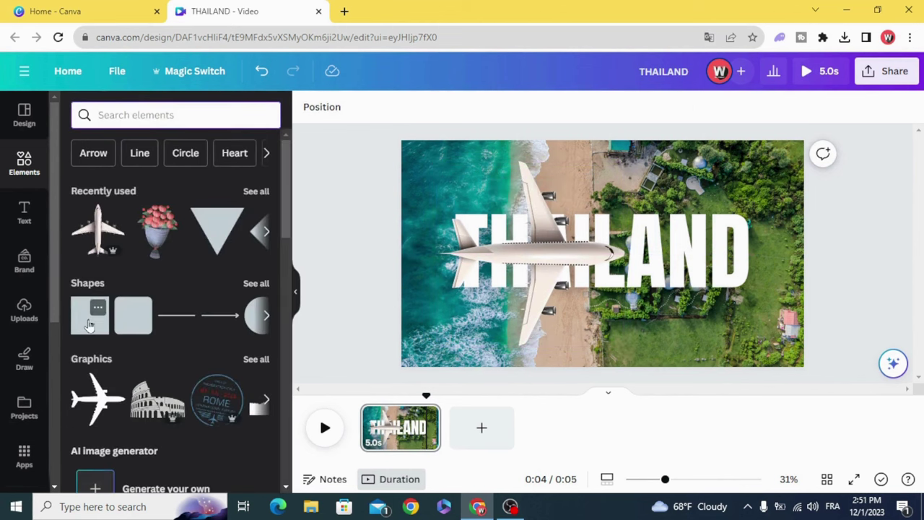
left_click(90, 323)
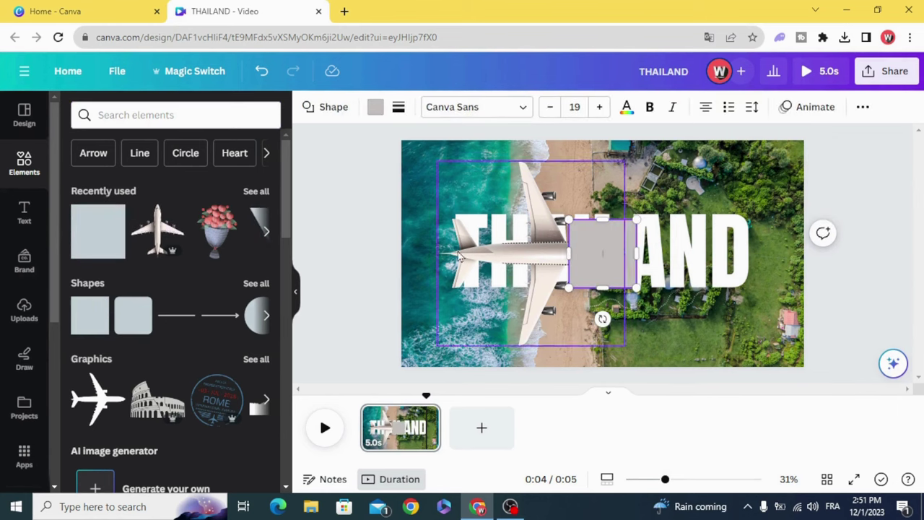
left_click_drag(597, 256, 637, 251)
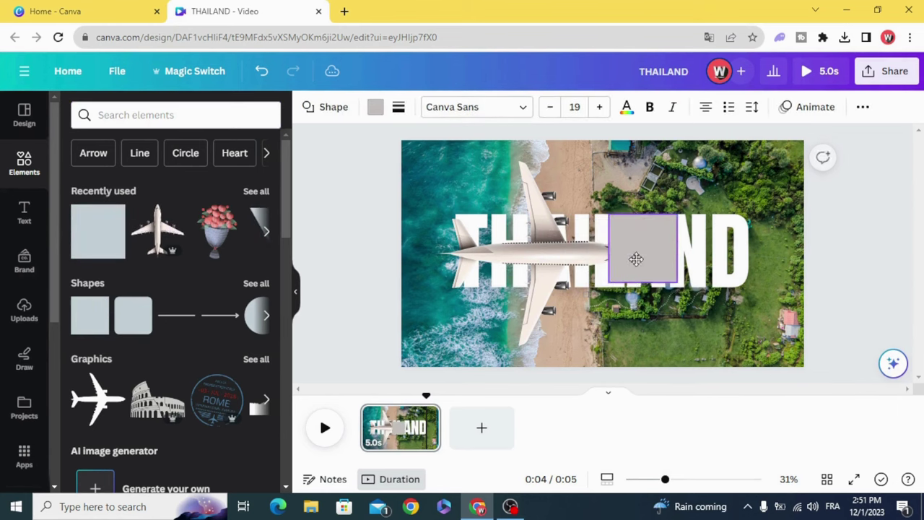
left_click(373, 110)
scroll(137, 311, "down", 5)
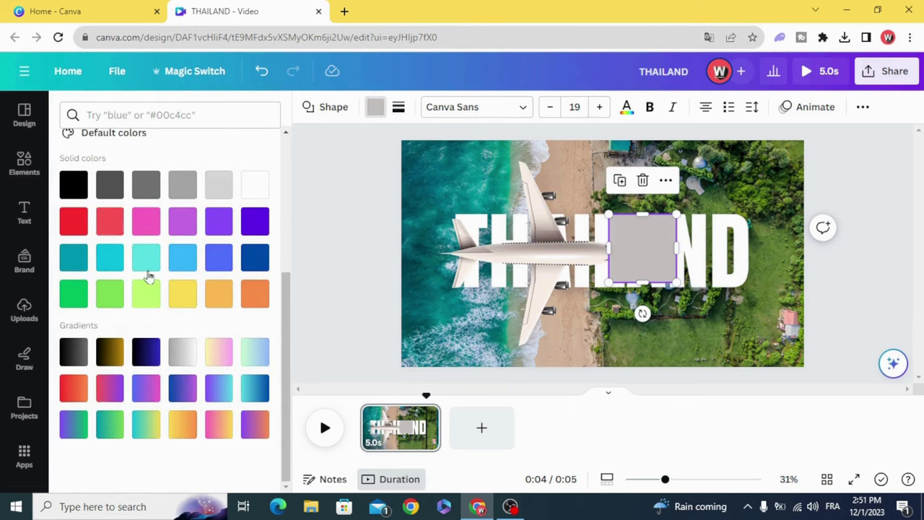
scroll(109, 216, "up", 3)
scroll(101, 237, "up", 2)
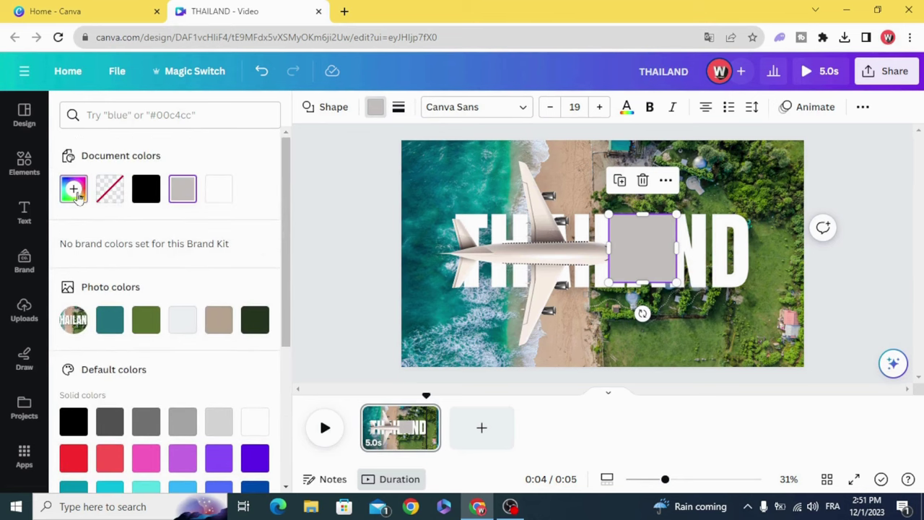
left_click(75, 192)
left_click_drag(225, 337, 243, 337)
left_click(254, 256)
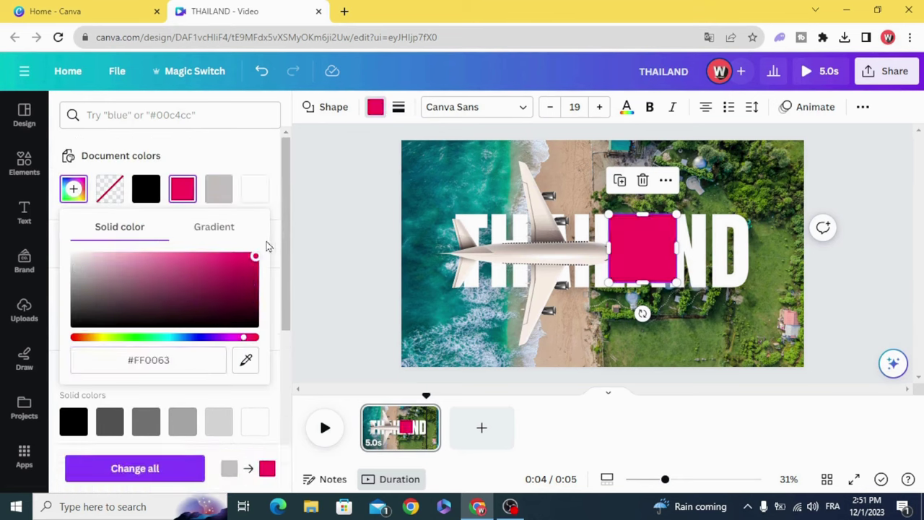
left_click(351, 231)
Step: Stretch the pink square to full height and past the right page edge, beyond the plane's nose
left_click_drag(643, 258, 597, 367)
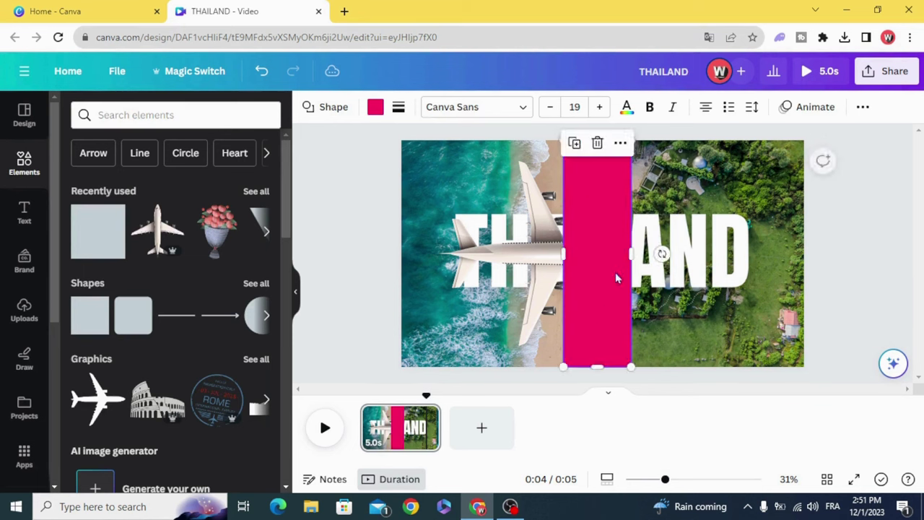
left_click_drag(634, 254, 913, 255)
left_click_drag(704, 271, 667, 270)
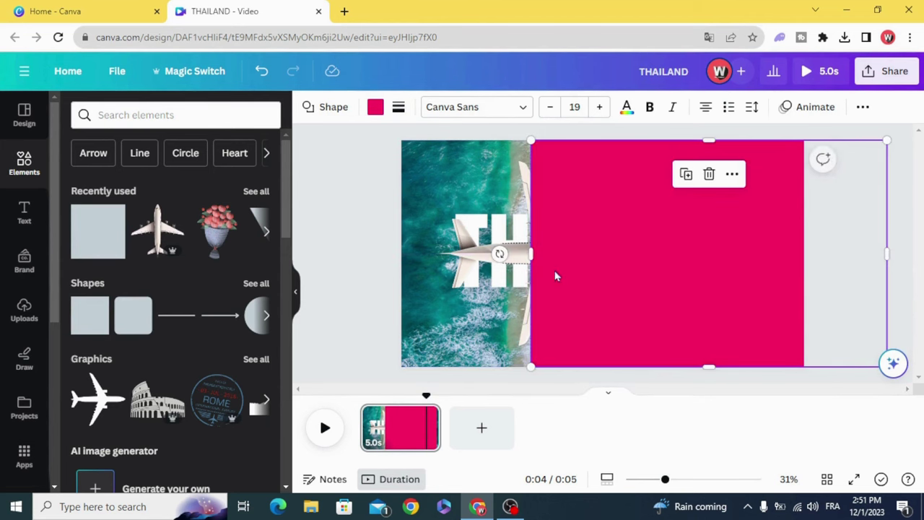
left_click(334, 267)
Step: Add a square in the pink document colour, tilt it and place it on the block's left edge
left_click(97, 248)
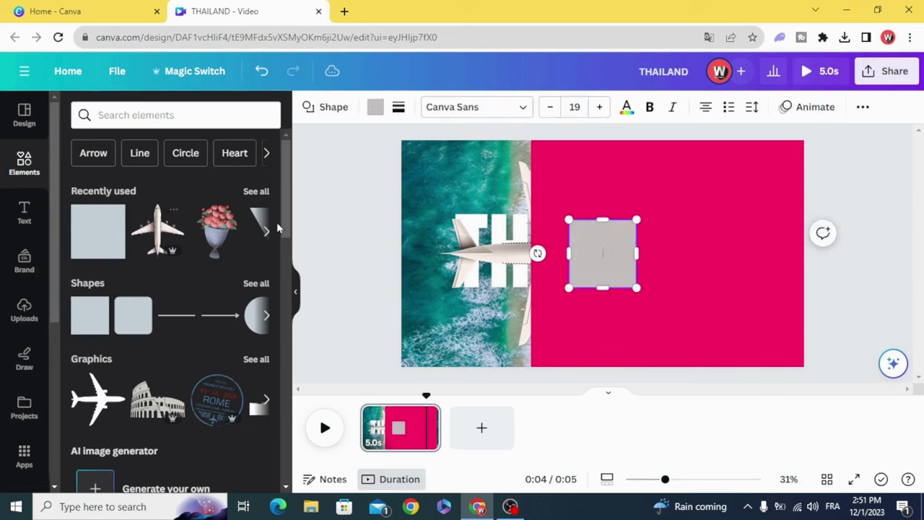
left_click(353, 221)
left_click(606, 255)
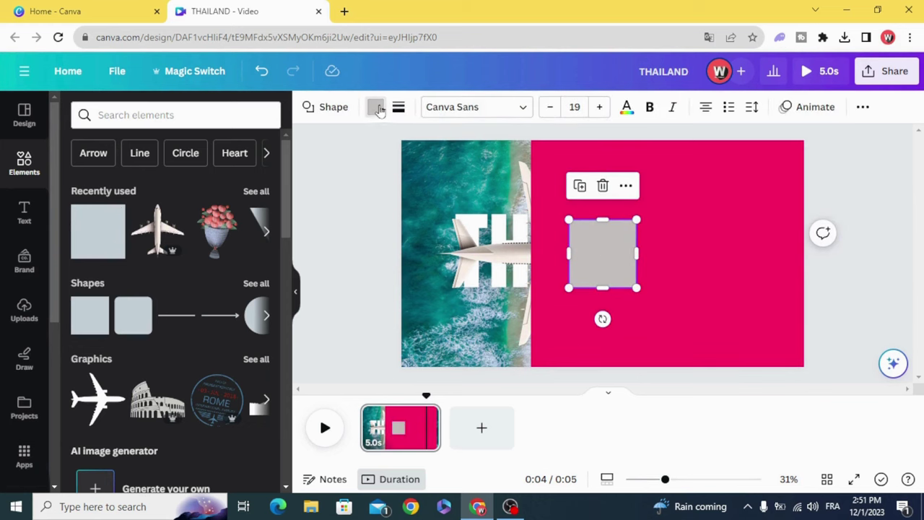
left_click(375, 107)
left_click(219, 189)
left_click(350, 215)
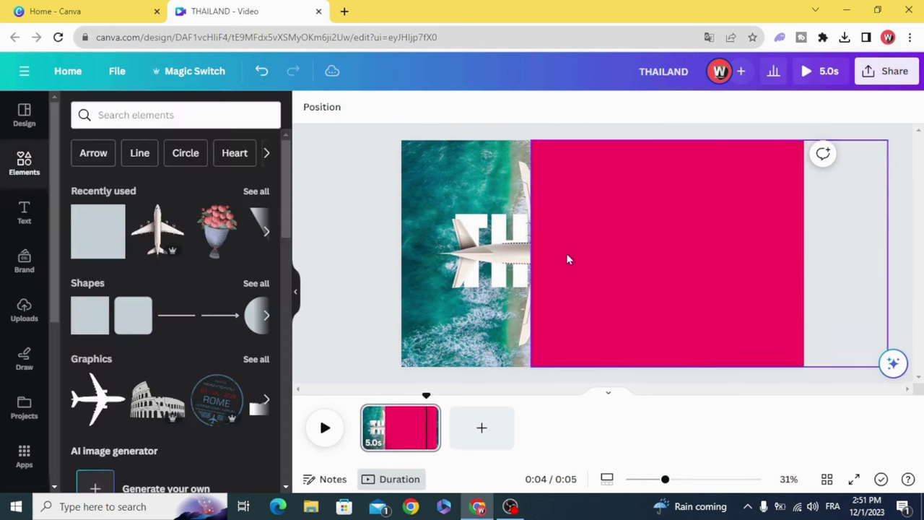
left_click_drag(590, 233, 570, 203)
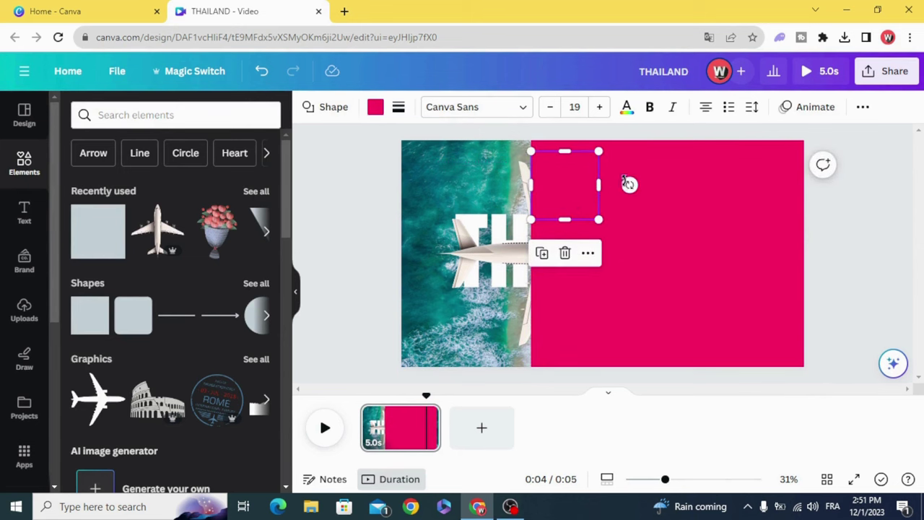
left_click_drag(629, 184, 642, 168)
mouse_move(572, 209)
left_mouse_down()
mouse_move(563, 182)
mouse_move(577, 223)
mouse_move(571, 225)
left_mouse_up()
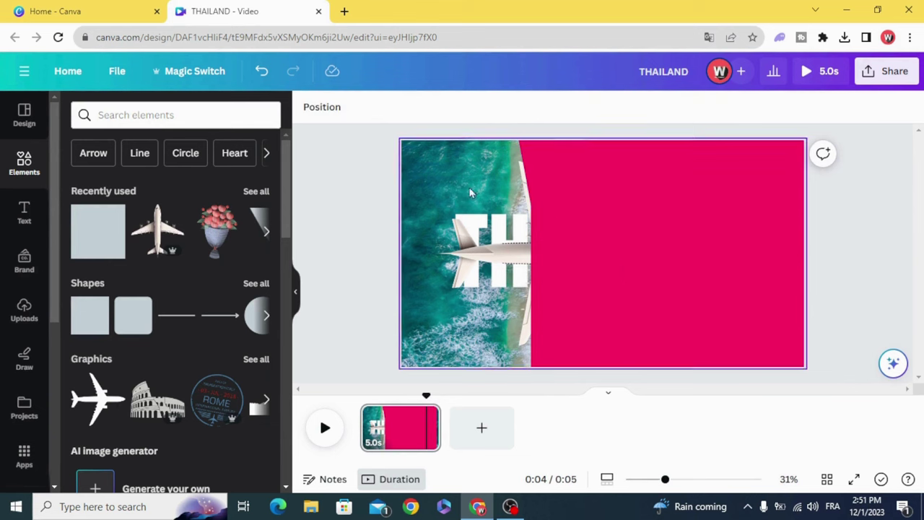
left_click_drag(545, 180, 603, 282)
Step: Duplicate the tilted square, angle the copy about 11° lower along the edge, and adjust the plane
left_click(533, 266)
left_click_drag(616, 361, 559, 352)
left_click_drag(582, 302, 557, 326)
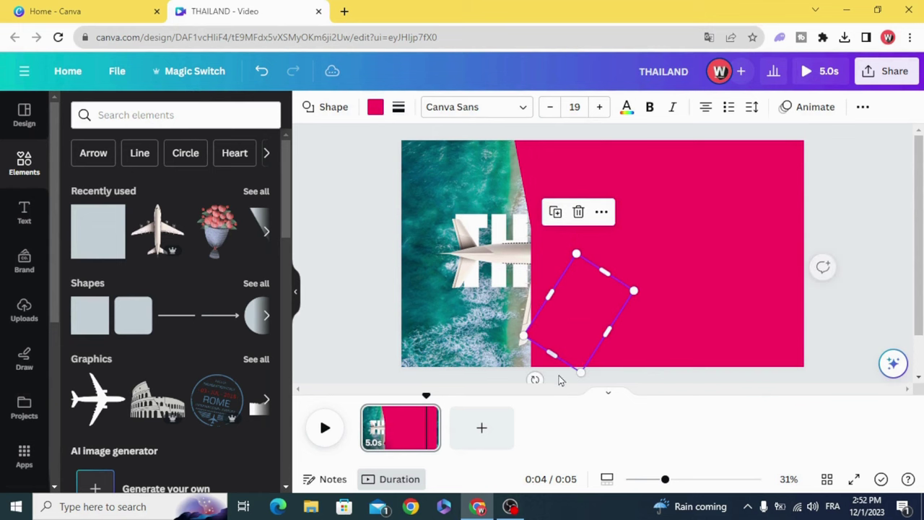
left_click_drag(534, 379, 556, 386)
left_click_drag(569, 321, 559, 334)
left_click_drag(632, 338, 639, 335)
left_click_drag(577, 334, 551, 315)
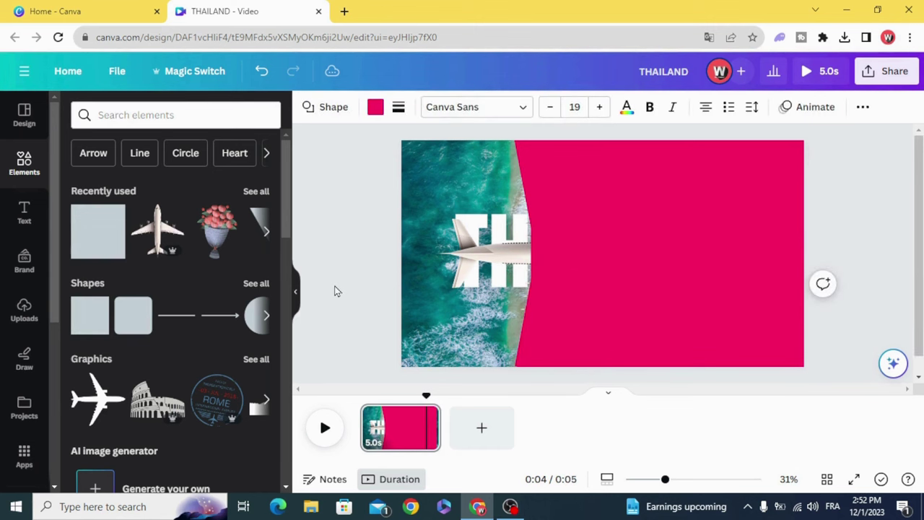
mouse_move(468, 261)
left_mouse_down()
mouse_move(477, 253)
mouse_move(484, 261)
left_mouse_up()
Step: Bring the plane in front of the pink block, then group the block, plane and text
right_click(484, 261)
mouse_move(640, 300)
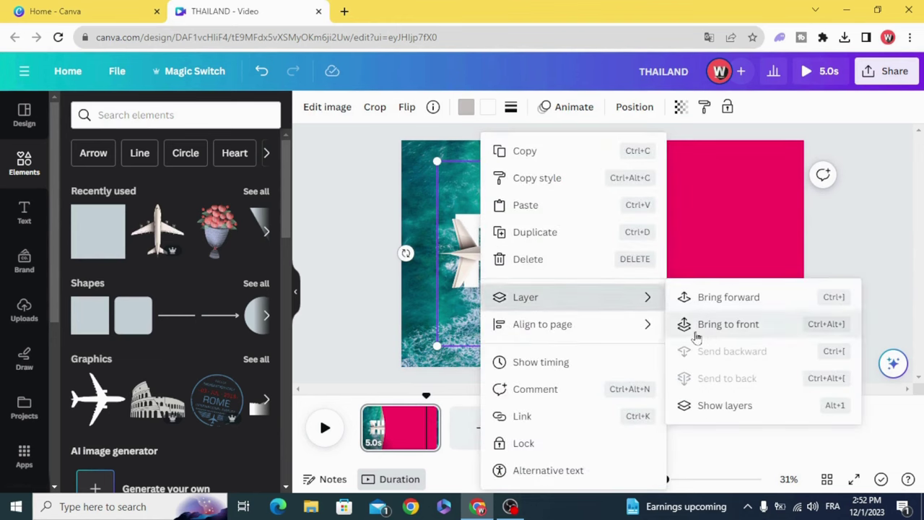
left_click(748, 331)
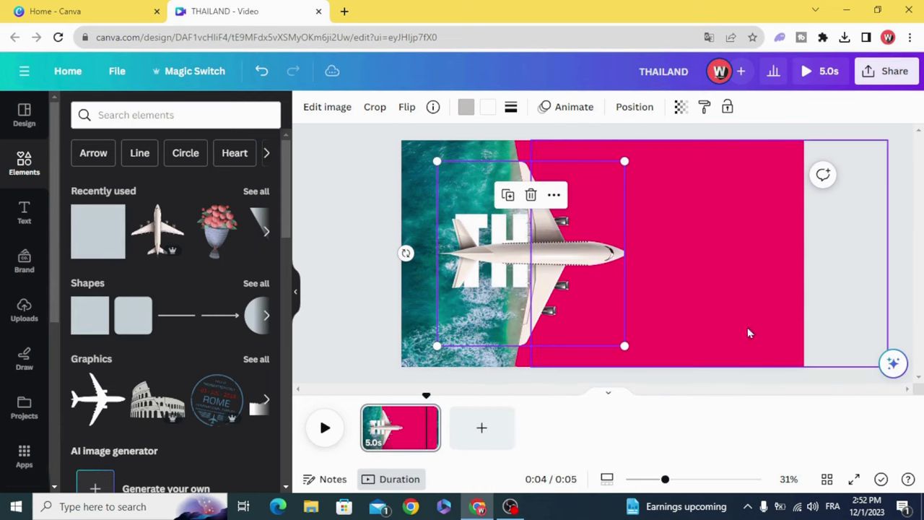
left_click(345, 215)
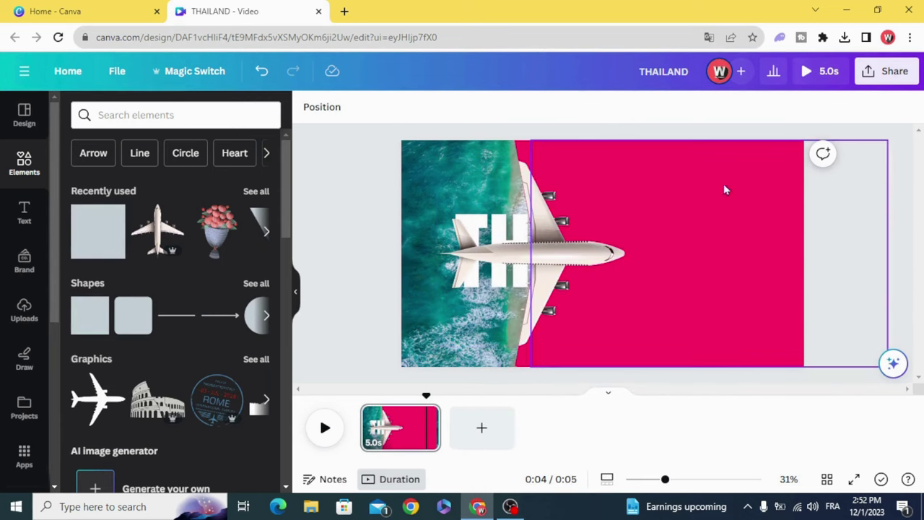
left_click_drag(879, 209, 564, 275)
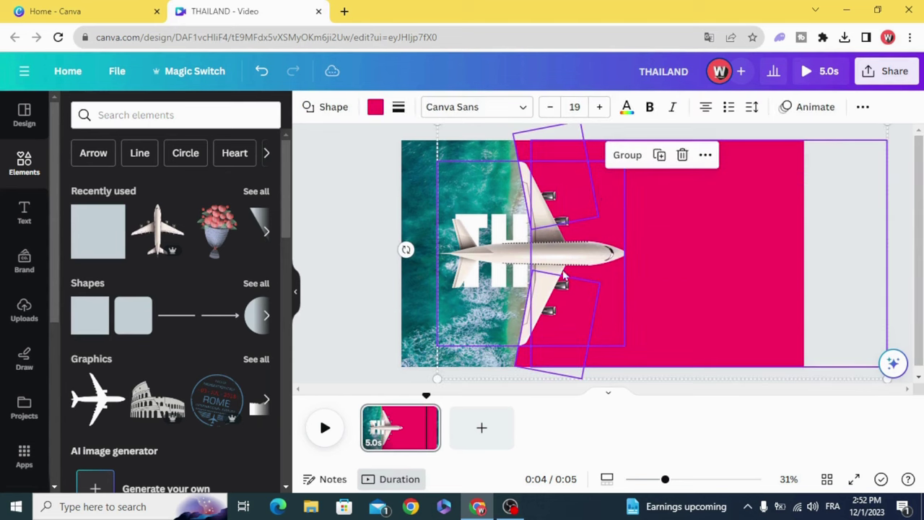
left_click(626, 156)
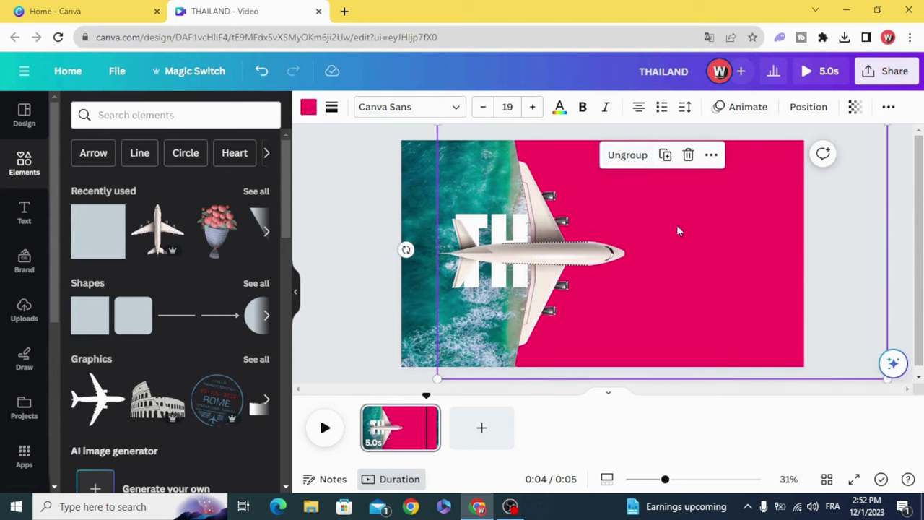
Step: Ungroup the block and stretch the pink rectangle to the page top and past the right edge
left_click_drag(712, 267, 561, 268)
left_click(466, 161)
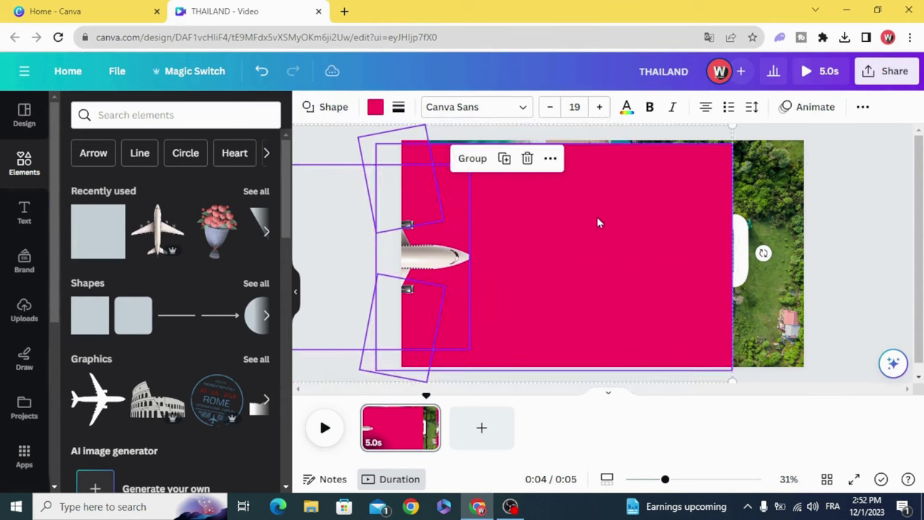
left_click(573, 244)
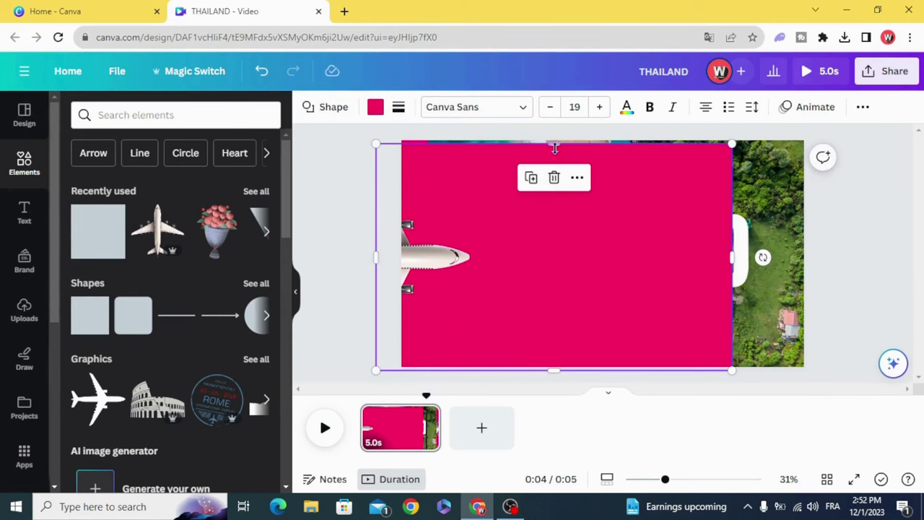
left_click_drag(554, 148, 555, 140)
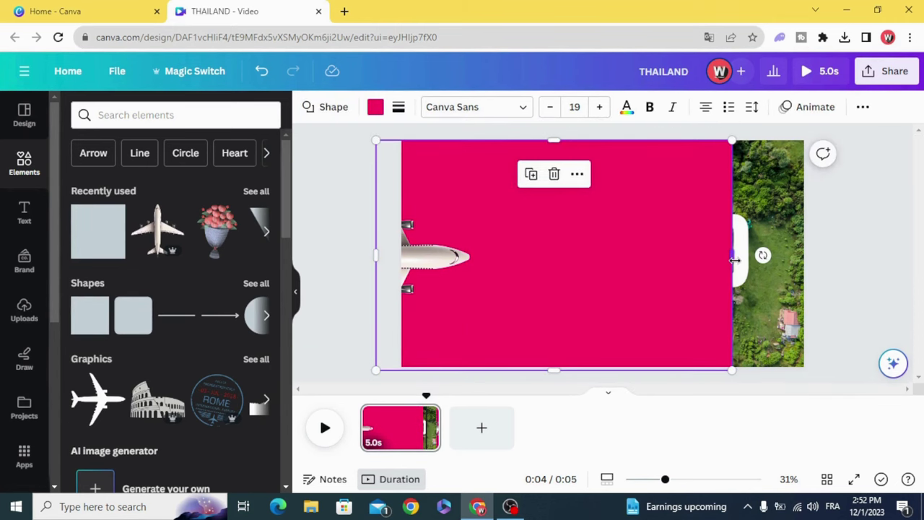
left_click_drag(738, 259, 846, 255)
Step: Regroup the pink rectangle with the plane and shift it left to fill the page
left_click_drag(884, 174, 335, 359)
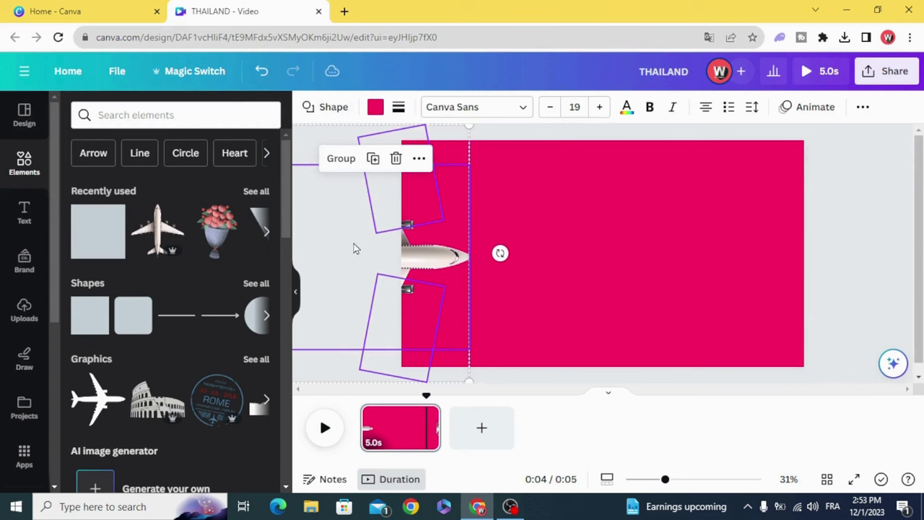
left_click(343, 164)
left_click(587, 268)
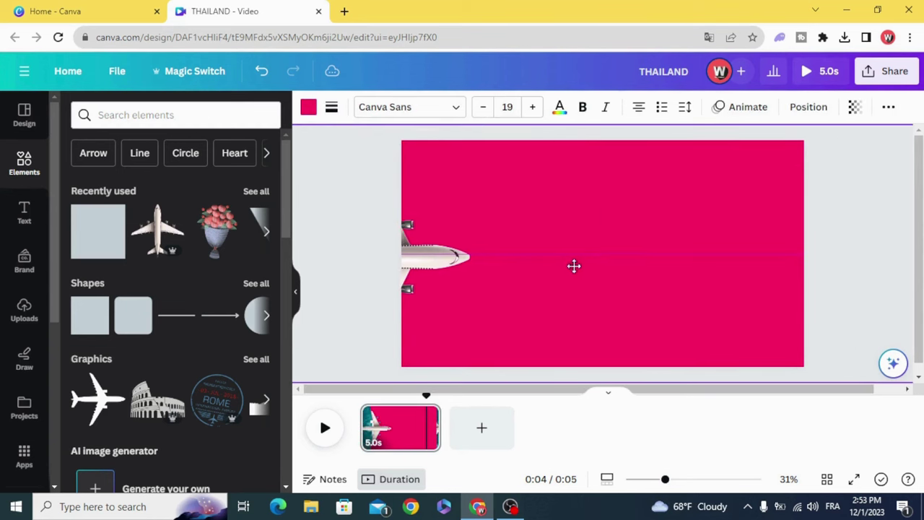
left_click_drag(558, 263, 490, 274)
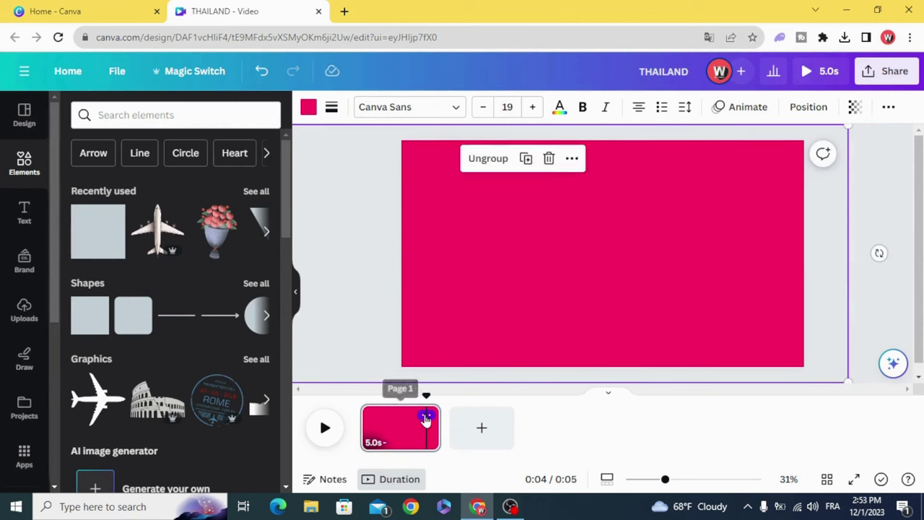
Step: Duplicate the first page and return to the original
left_click(426, 417)
left_click(470, 204)
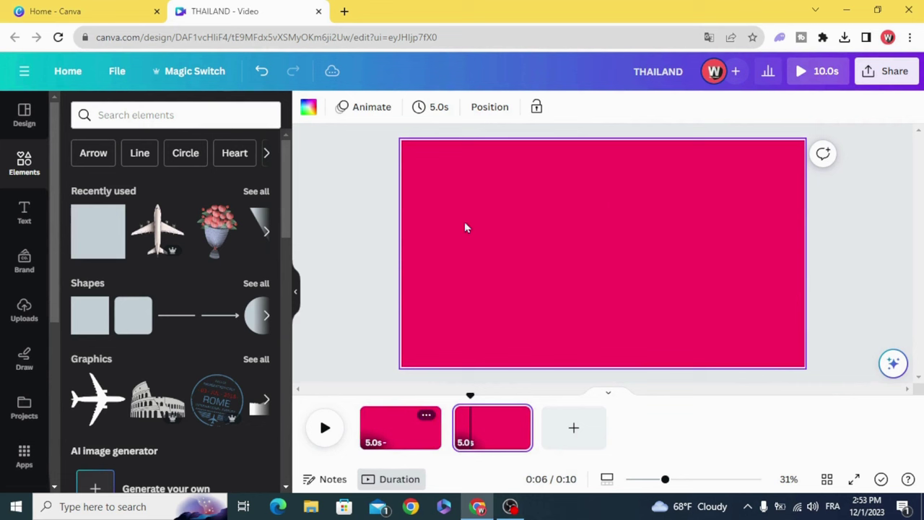
left_click(399, 440)
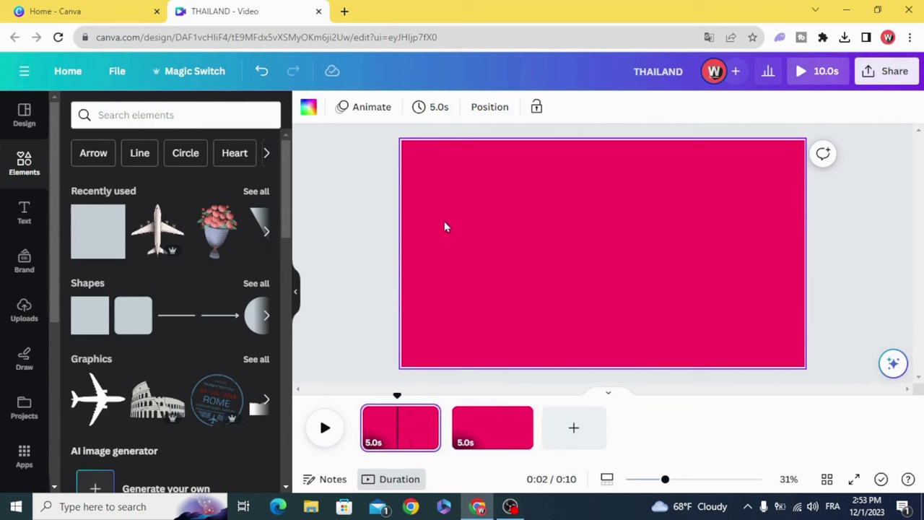
Step: Add a heading reading 'Travel' and enlarge it
left_click(29, 217)
left_click(140, 248)
left_click(325, 233)
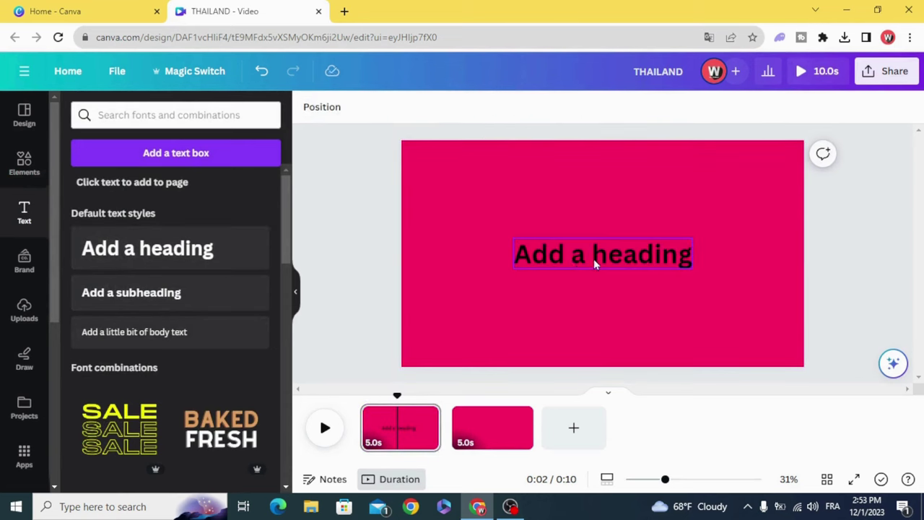
double_click(593, 258)
type("Tr")
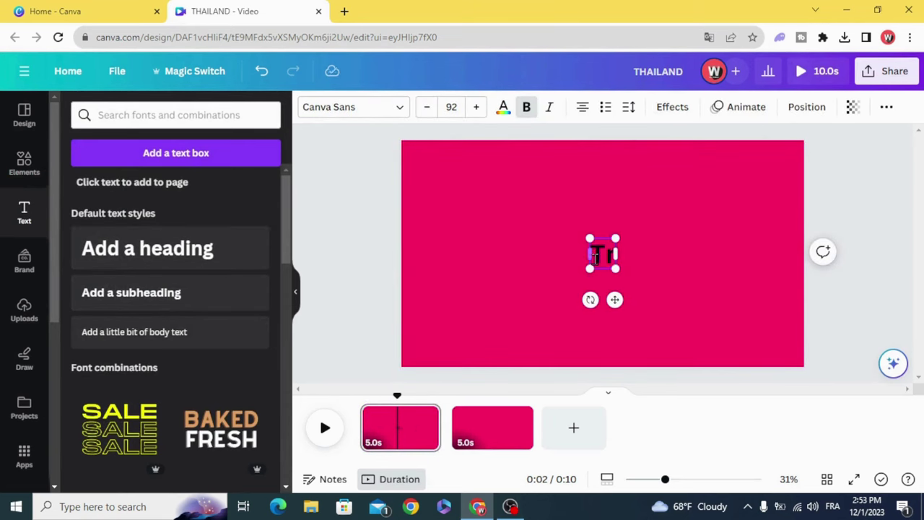
type("avel")
left_click_drag(562, 238, 423, 182)
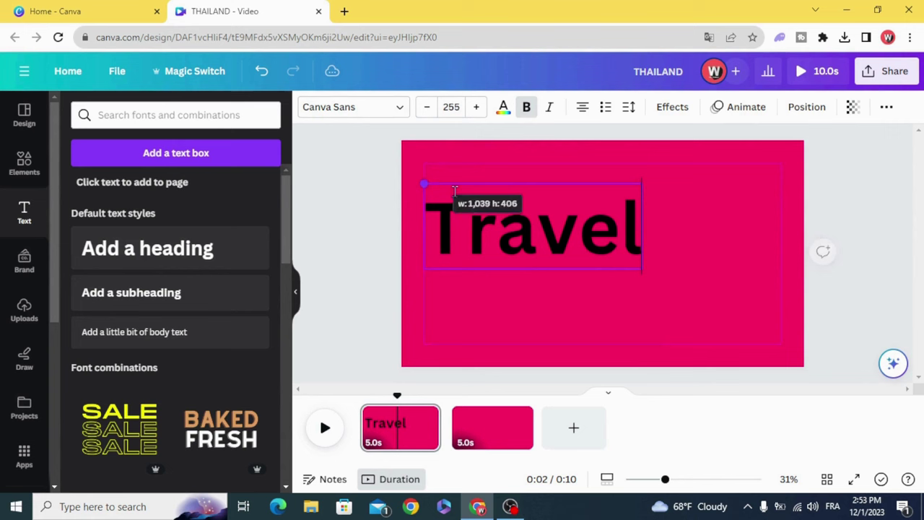
left_click_drag(640, 268, 713, 296)
Step: Set Travel to the Feeling Passionate font in white and centre it on the page
left_click(349, 160)
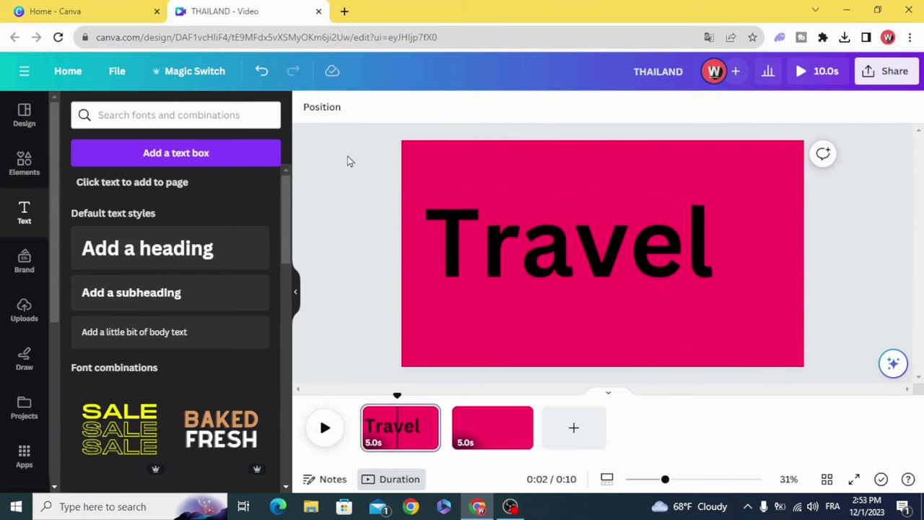
left_click(460, 247)
left_click(353, 107)
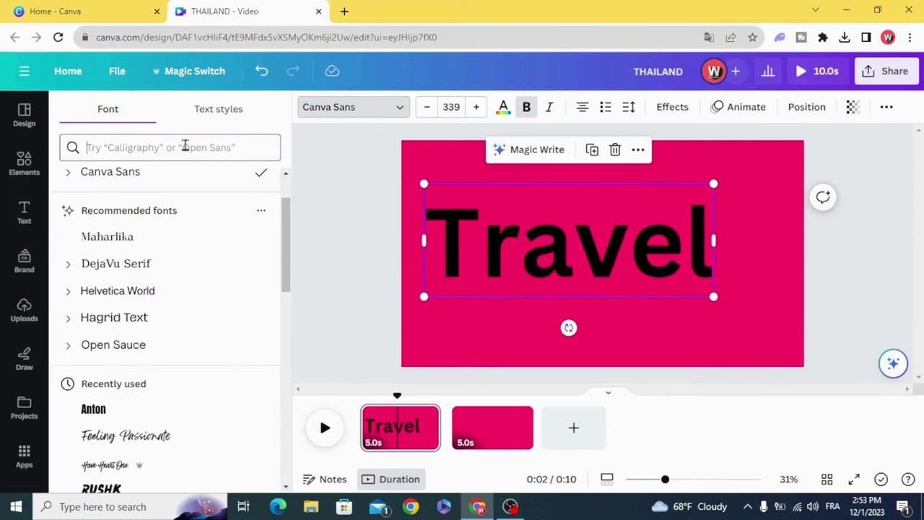
type("fee")
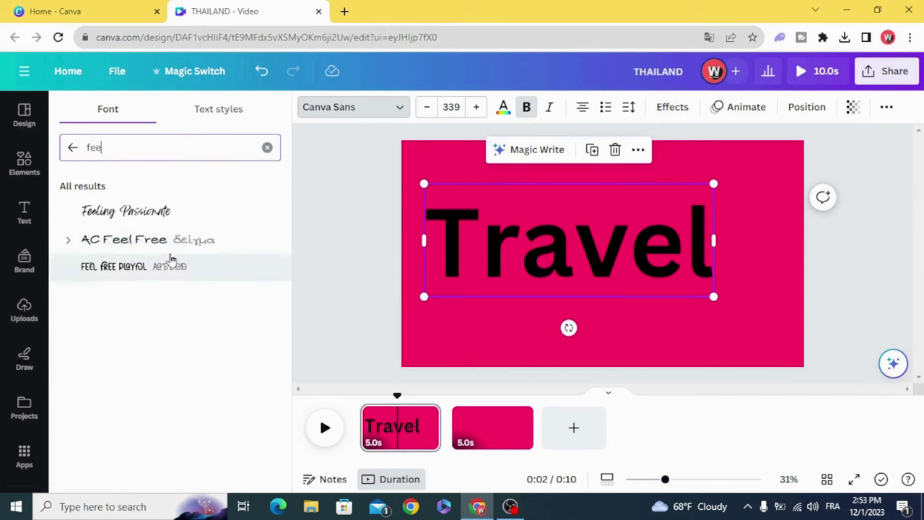
left_click(179, 217)
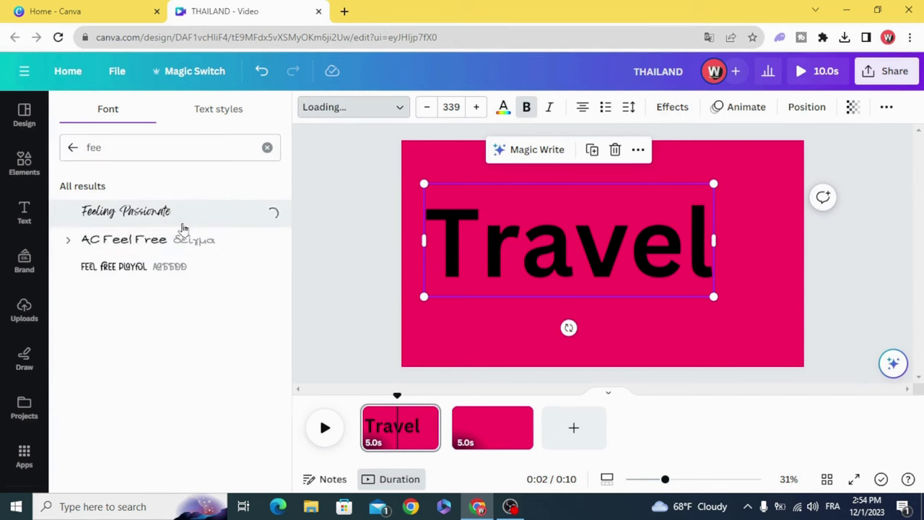
left_click(504, 108)
left_click(226, 186)
left_click(315, 203)
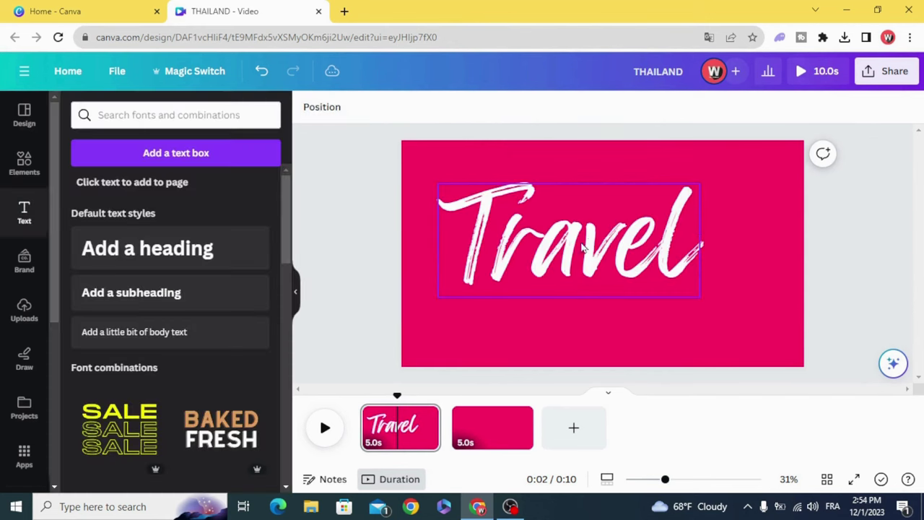
left_click_drag(580, 238, 617, 252)
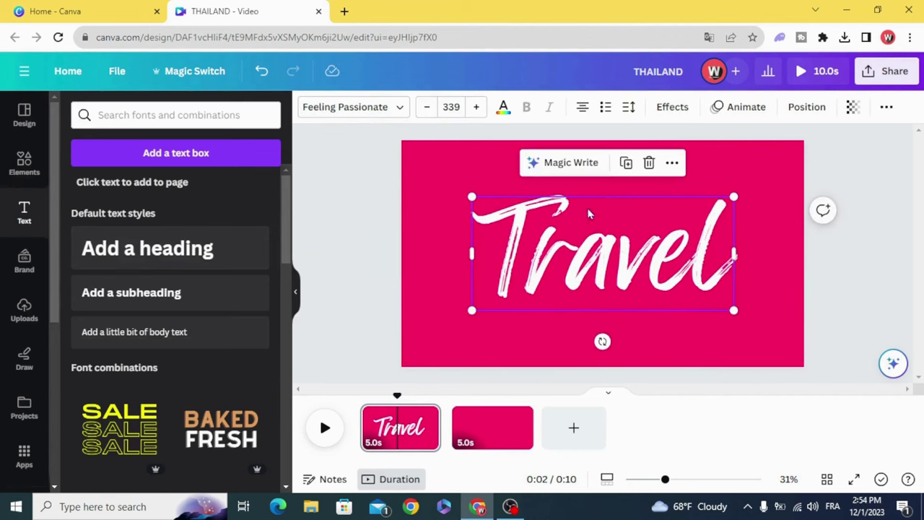
Step: Show Travel's timing track and trim it to about 2.1 seconds
right_click(576, 261)
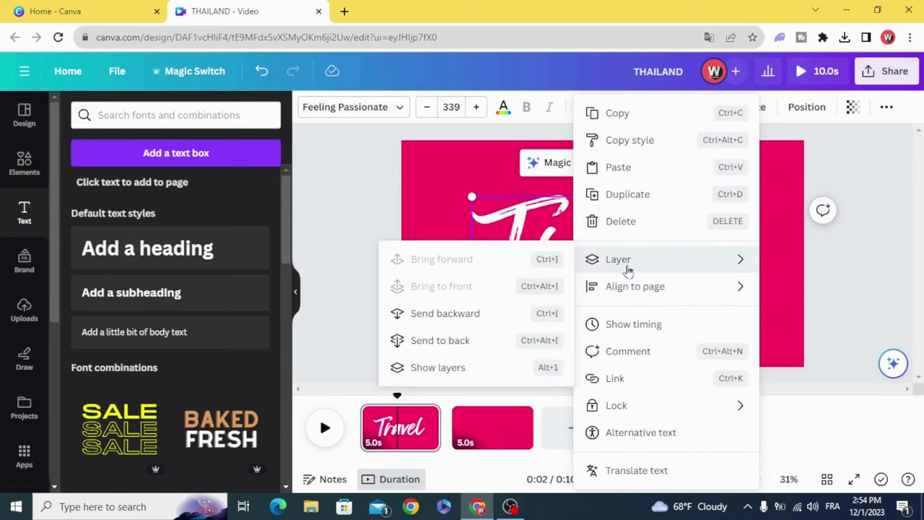
left_click(661, 323)
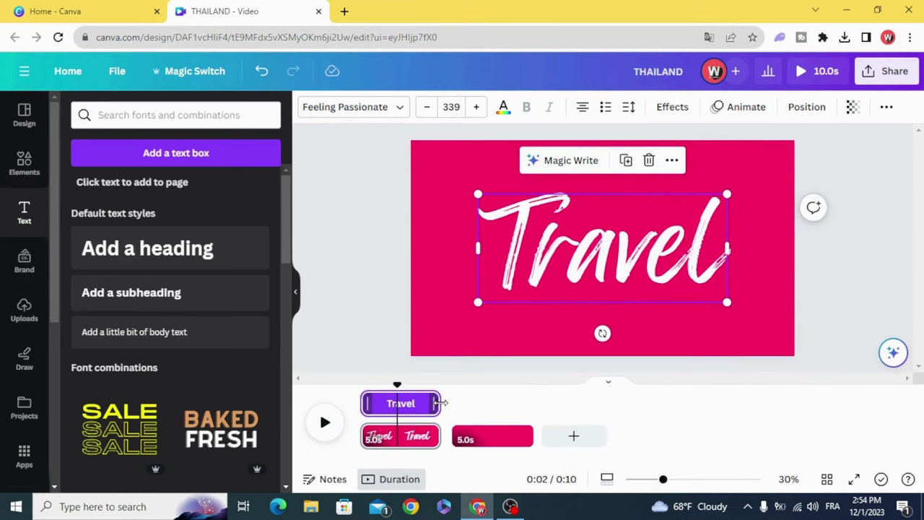
left_click_drag(442, 403, 395, 407)
Step: Apply the Baseline animation to the Travel text
left_click(563, 247)
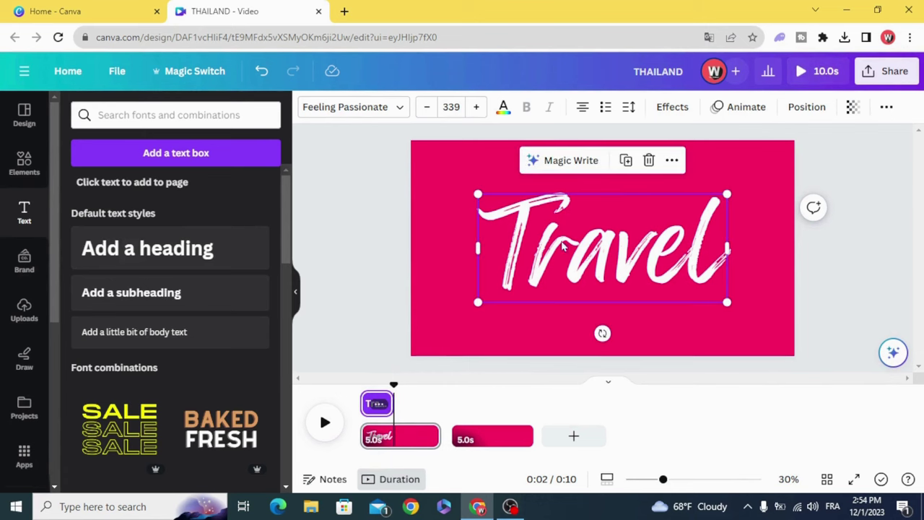
left_click(743, 107)
scroll(169, 330, "down", 6)
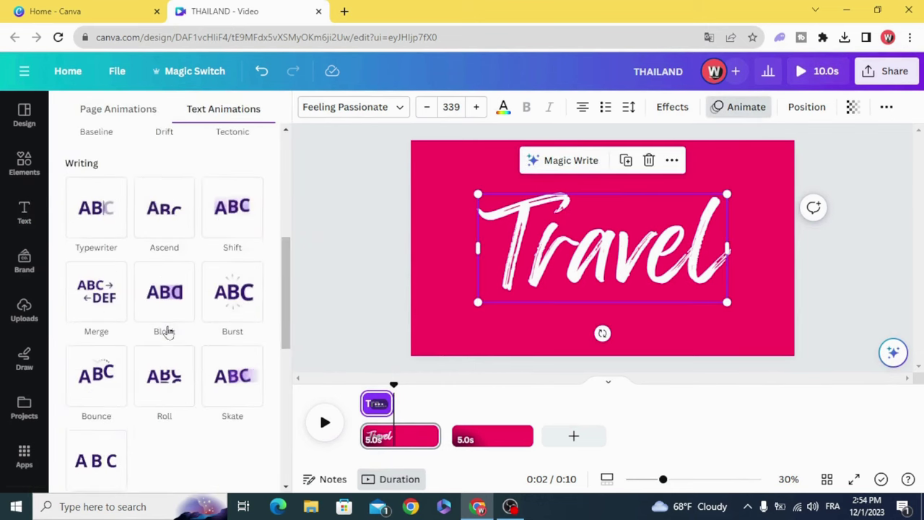
scroll(137, 342, "down", 3)
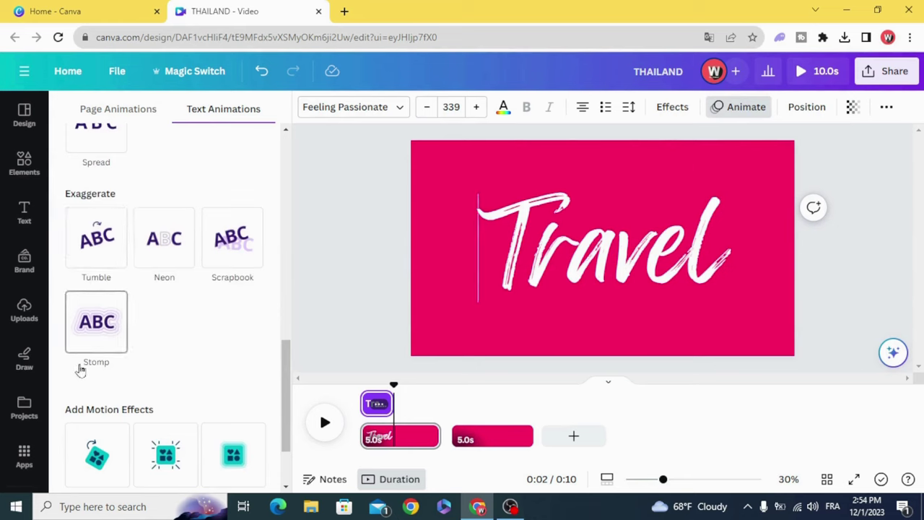
scroll(83, 366, "up", 2)
scroll(101, 364, "up", 5)
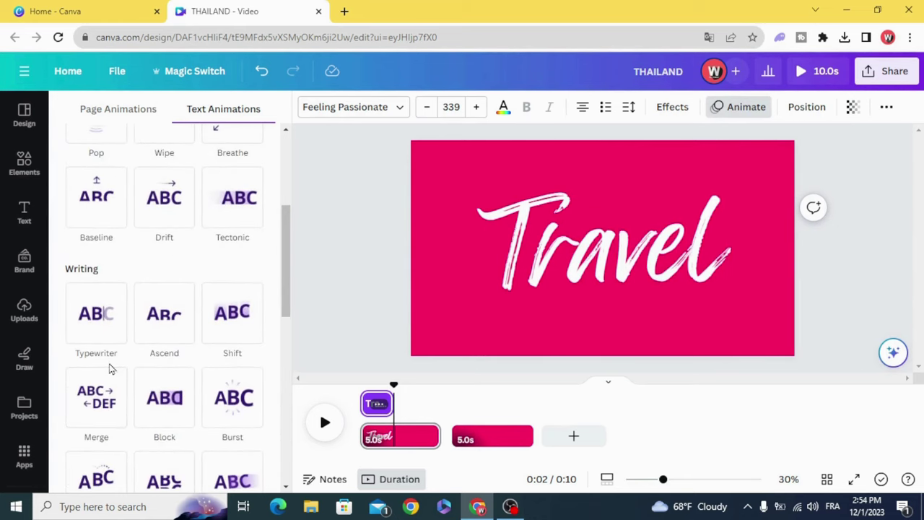
left_click(107, 208)
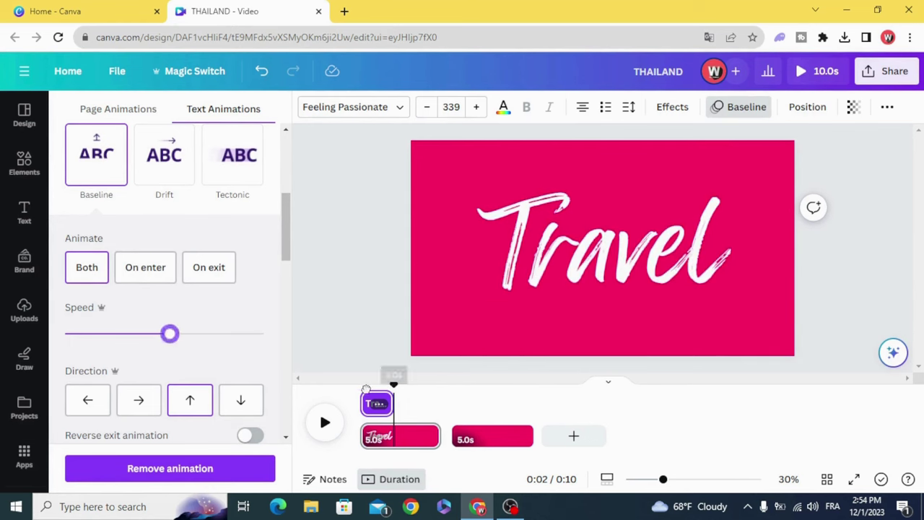
Step: Rewind to the start and play the video to preview the animation
left_click(366, 390)
left_click(325, 423)
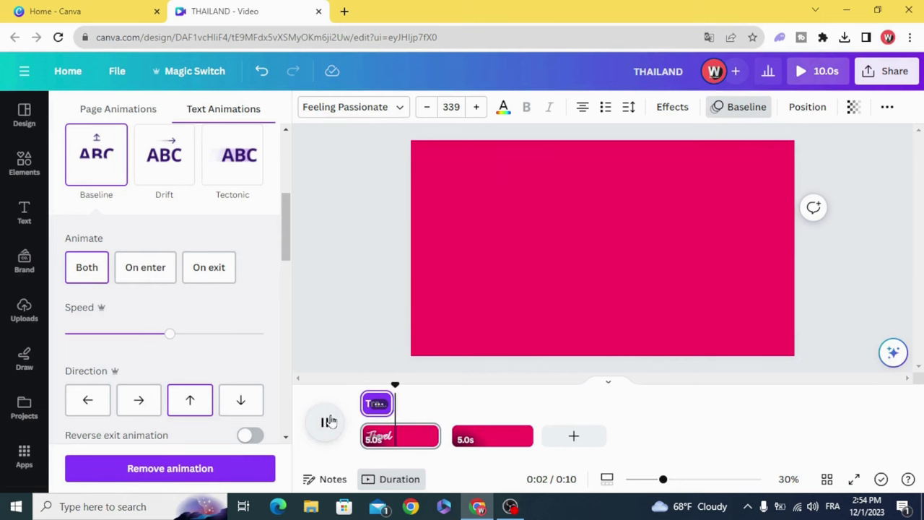
left_click(325, 422)
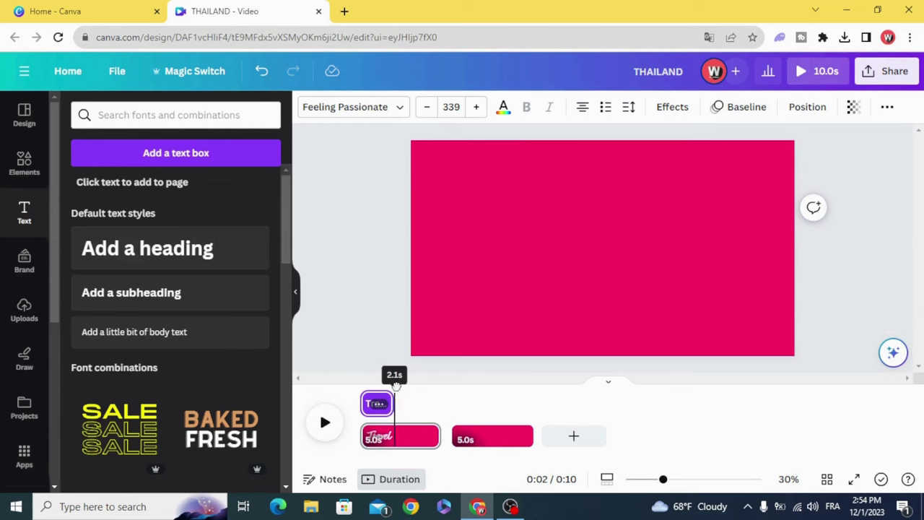
Step: Add a 'To' heading in Feeling Passionate, resize it and place it over Travel's centre
left_click(134, 252)
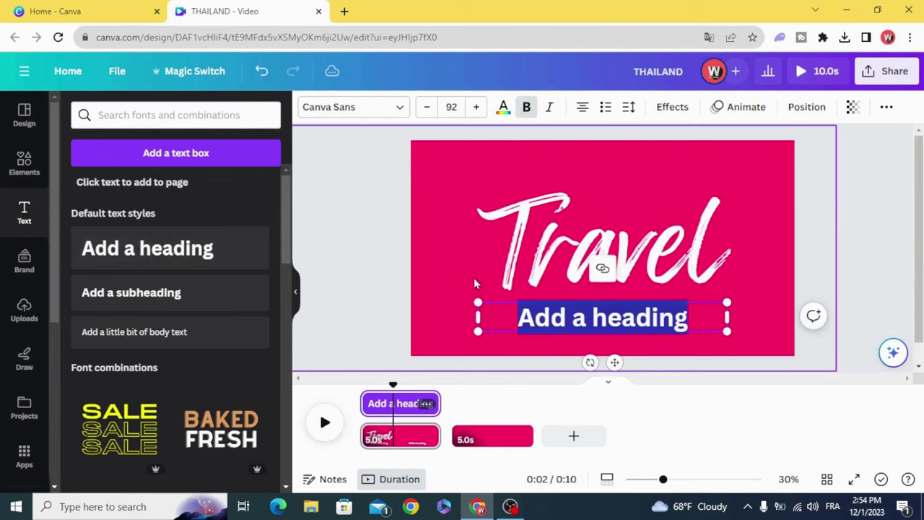
left_click(337, 277)
double_click(583, 325)
type("To")
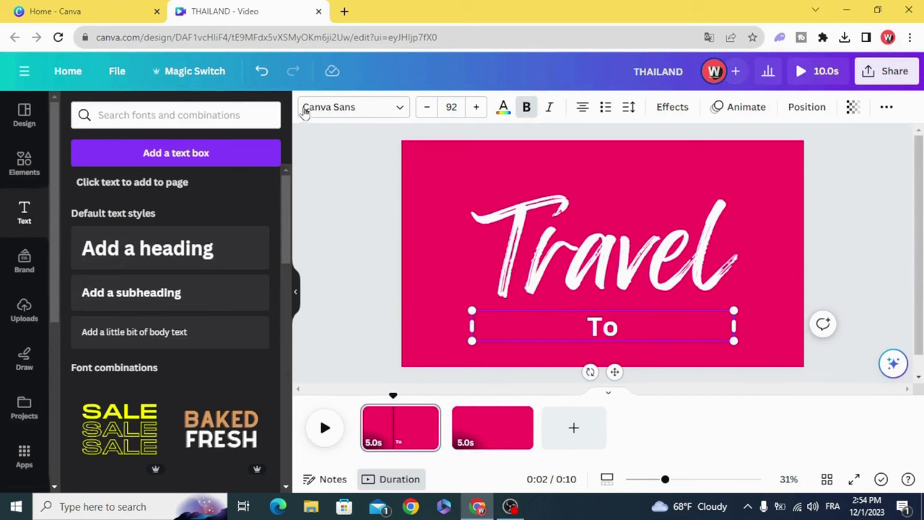
left_click(305, 110)
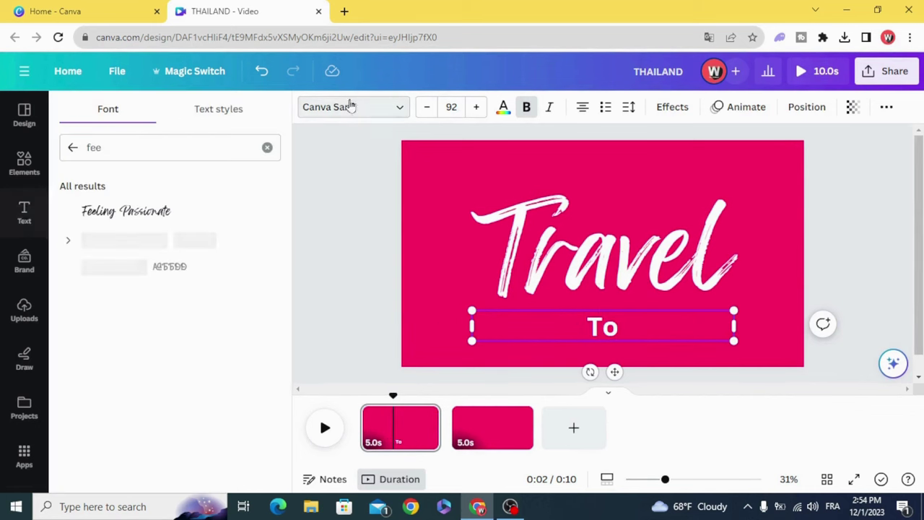
left_click(185, 213)
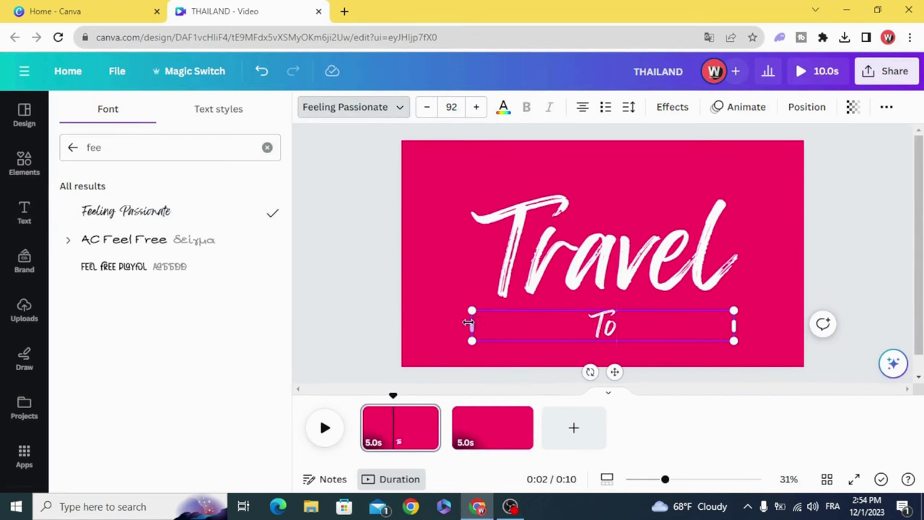
left_click_drag(470, 325, 615, 266)
left_click(354, 292)
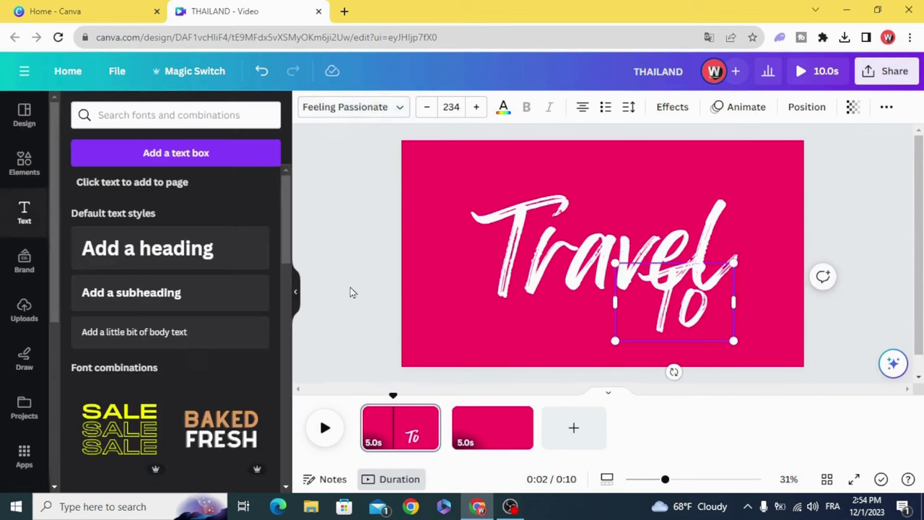
left_click_drag(669, 333, 605, 263)
Step: Show the To text's timing track and delay its start until after Travel
right_click(605, 262)
mouse_move(605, 260)
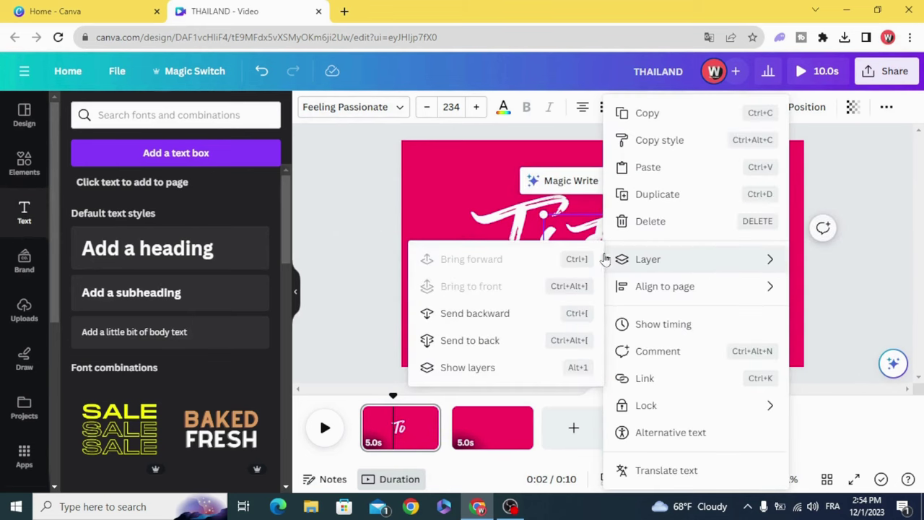
left_click(673, 331)
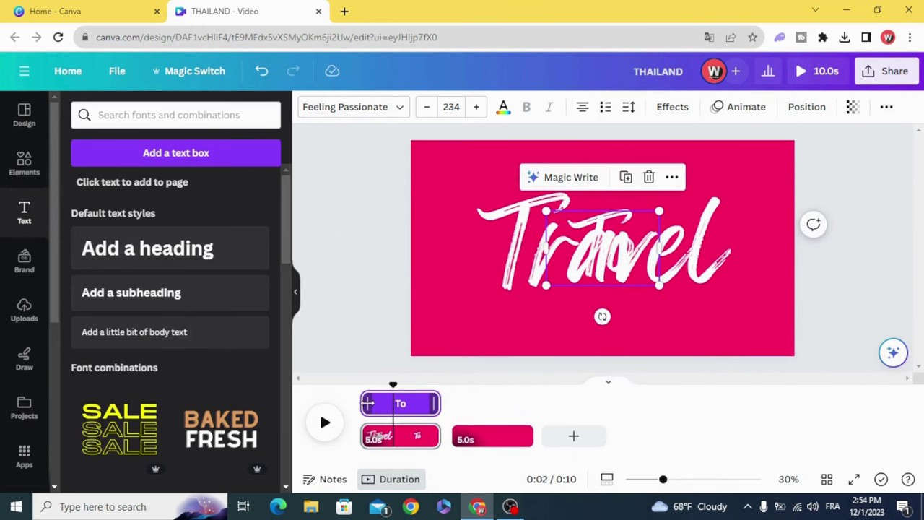
left_click_drag(368, 402, 403, 389)
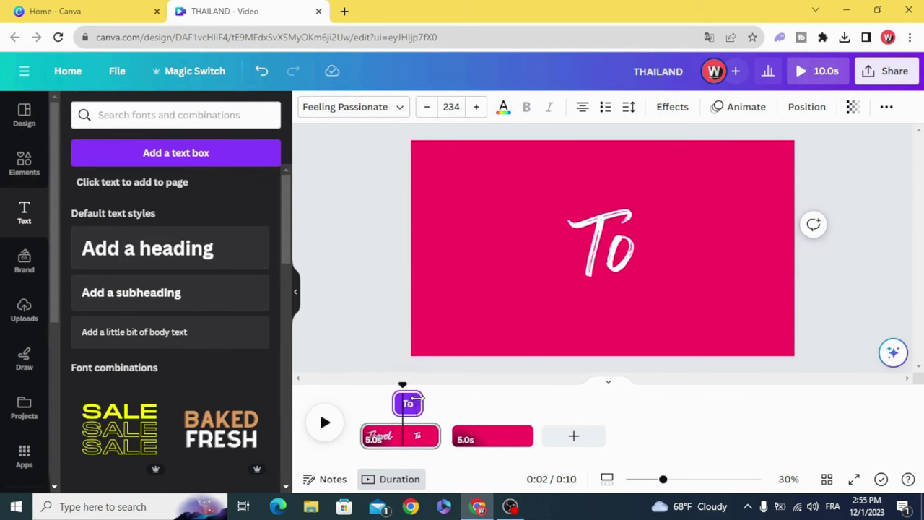
Step: Give the selected script text a Baseline animation moving upward
left_click(619, 267)
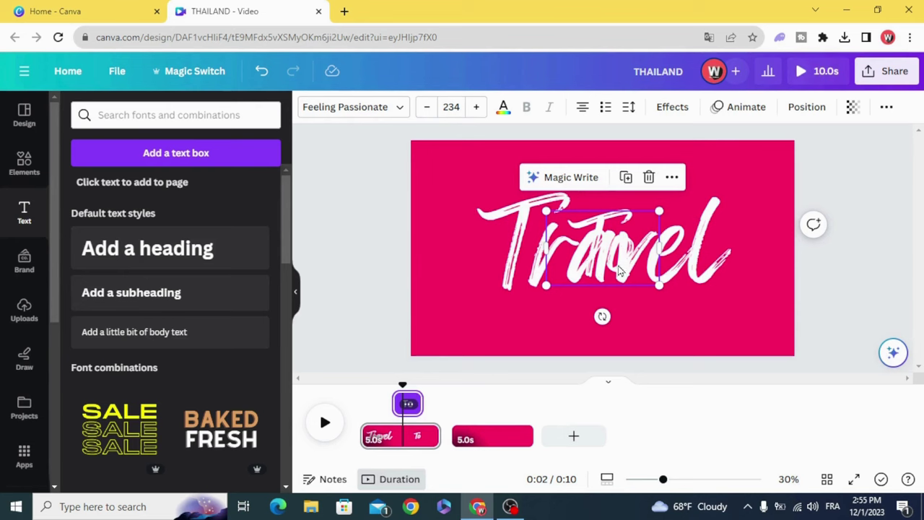
left_click(743, 107)
scroll(220, 345, "down", 3)
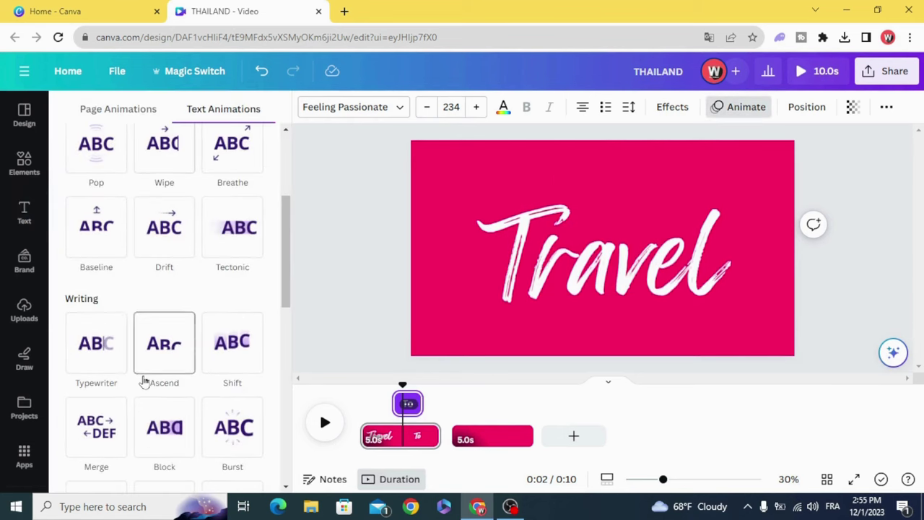
left_click(97, 241)
scroll(98, 240, "down", 1)
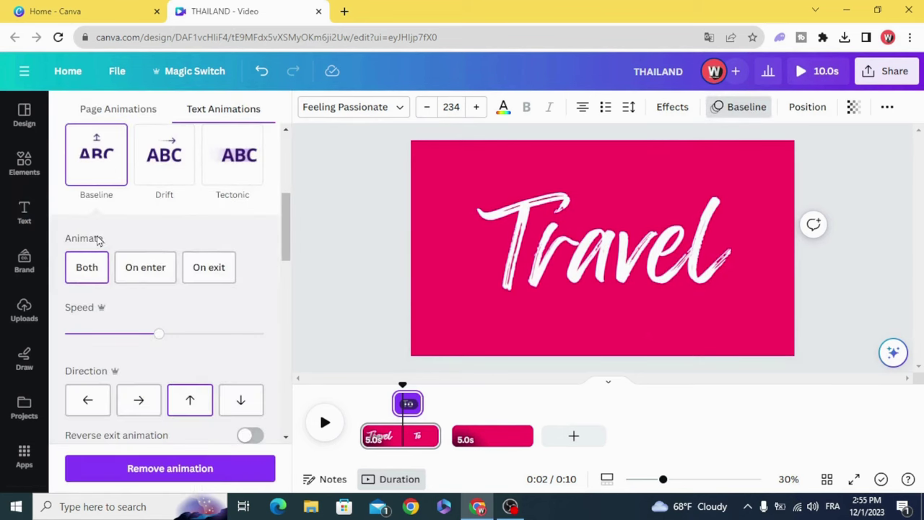
left_click(187, 404)
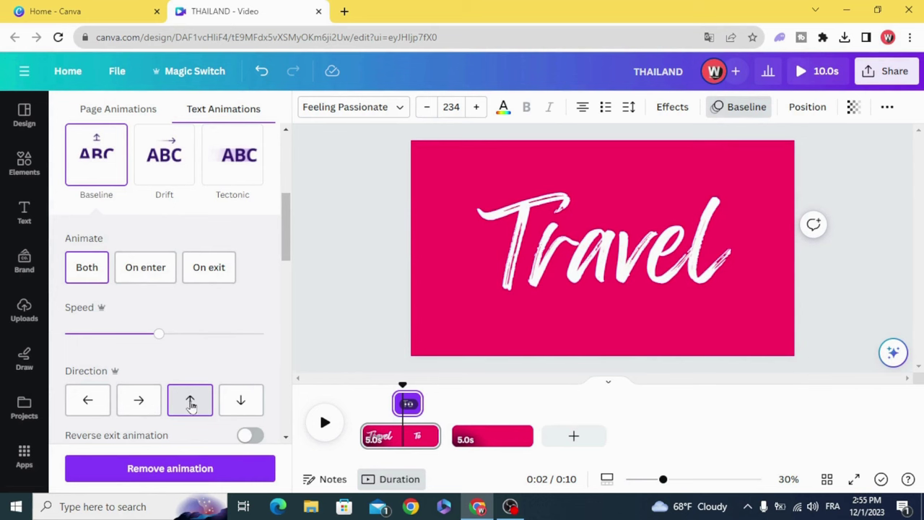
Step: Rewind the video and play a preview of the opening animation
left_click_drag(400, 386, 326, 422)
left_click(327, 423)
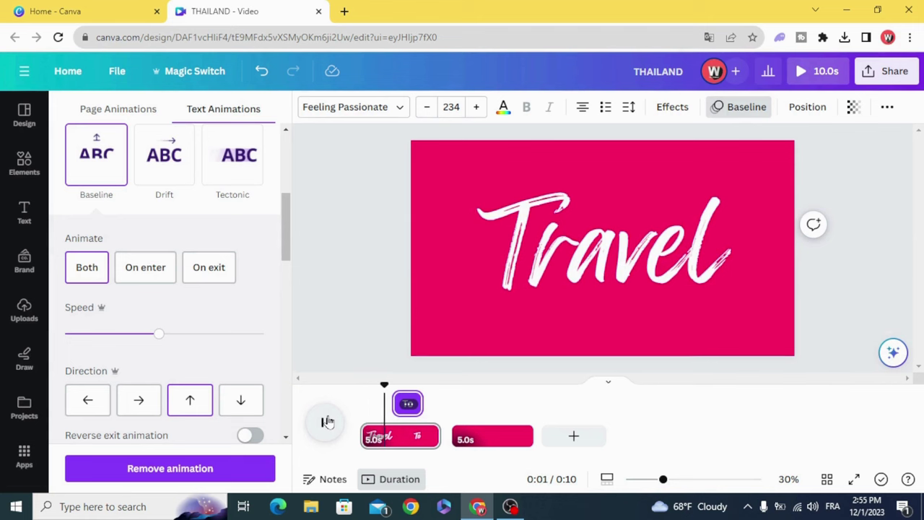
left_click(326, 422)
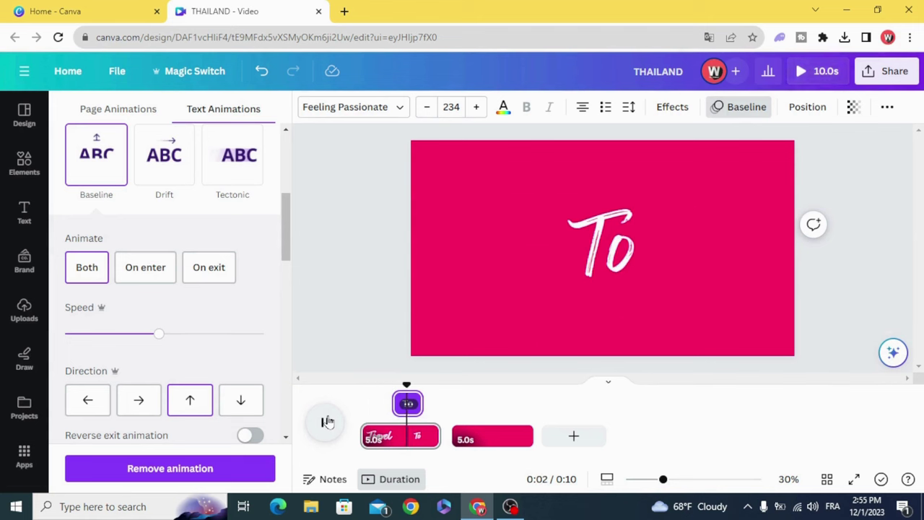
left_click(327, 422)
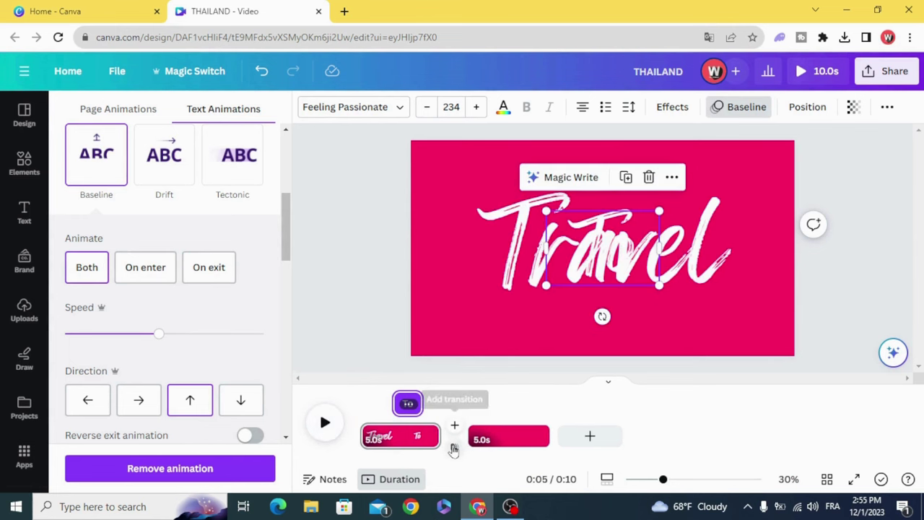
Step: Link the two pages with a Match & Move transition of about 2.4 seconds
left_click(455, 447)
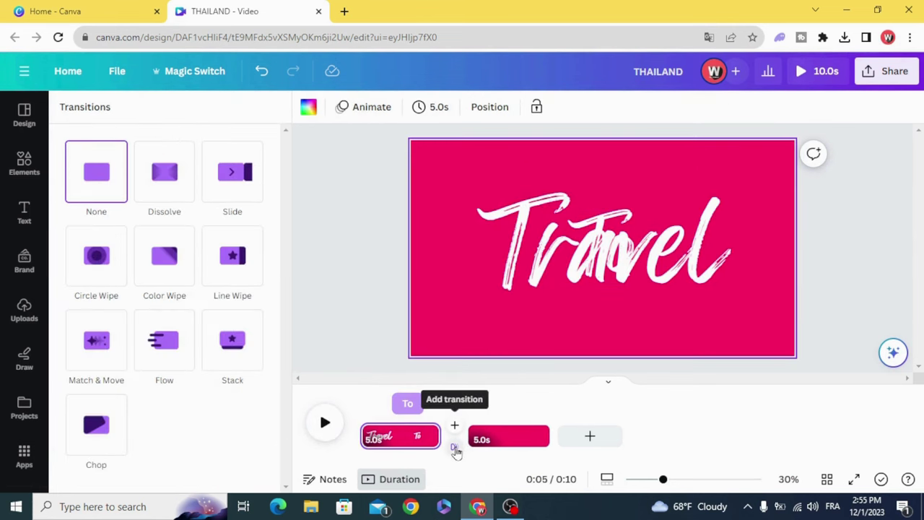
left_click(95, 342)
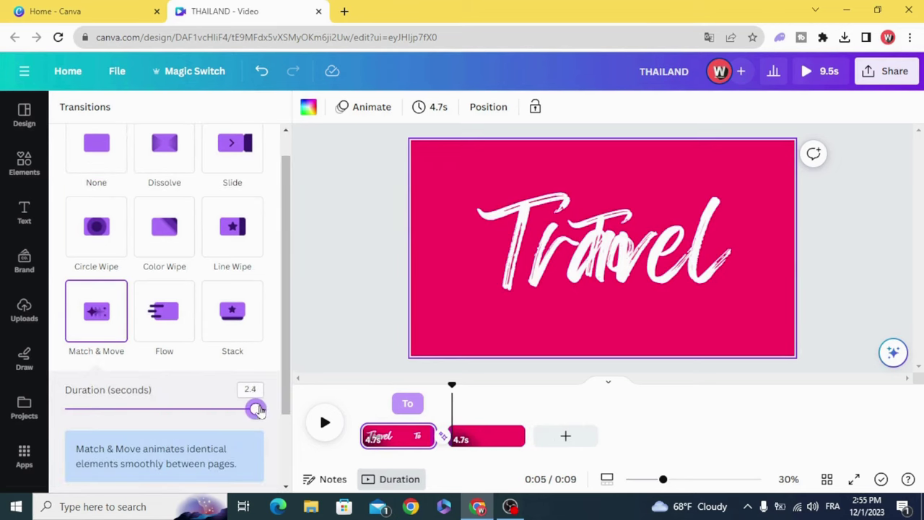
left_click(439, 385)
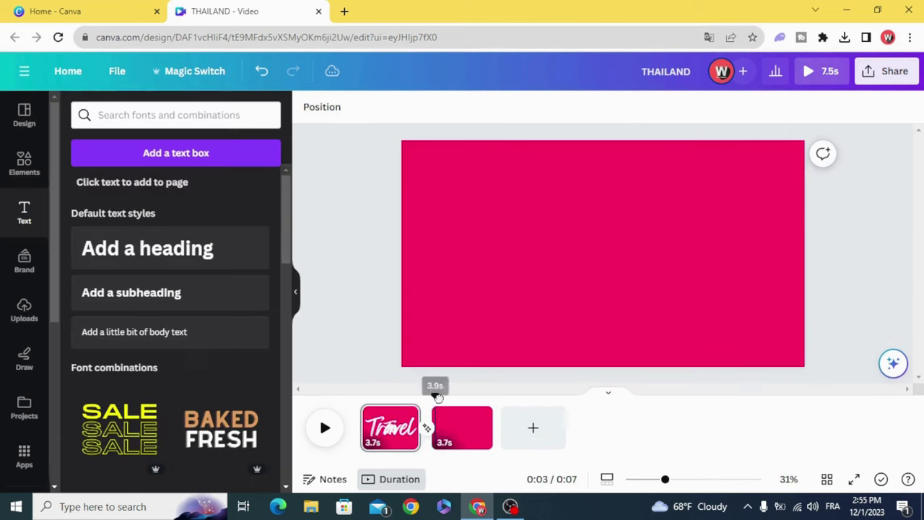
left_click(466, 433)
Step: Drag the airplane group right off page two to reveal THAILAND, then preview the video
left_click(535, 293)
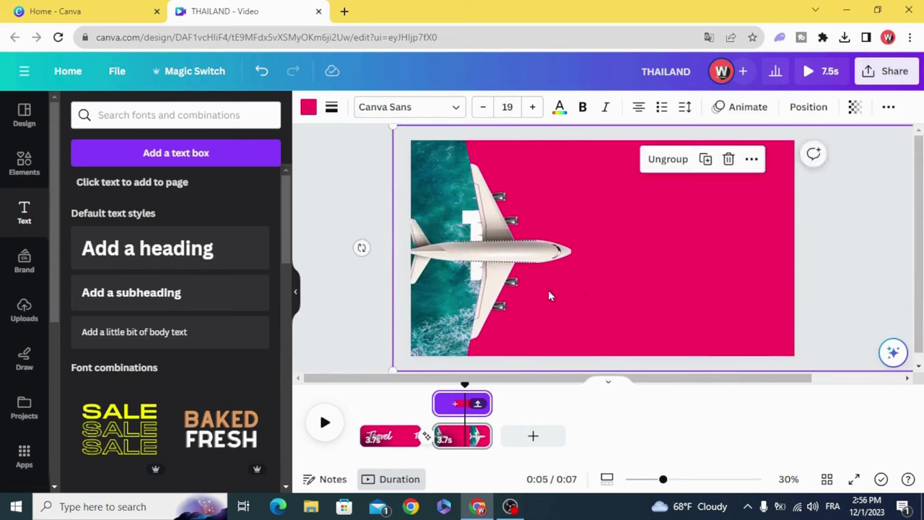
left_click_drag(548, 295, 801, 308)
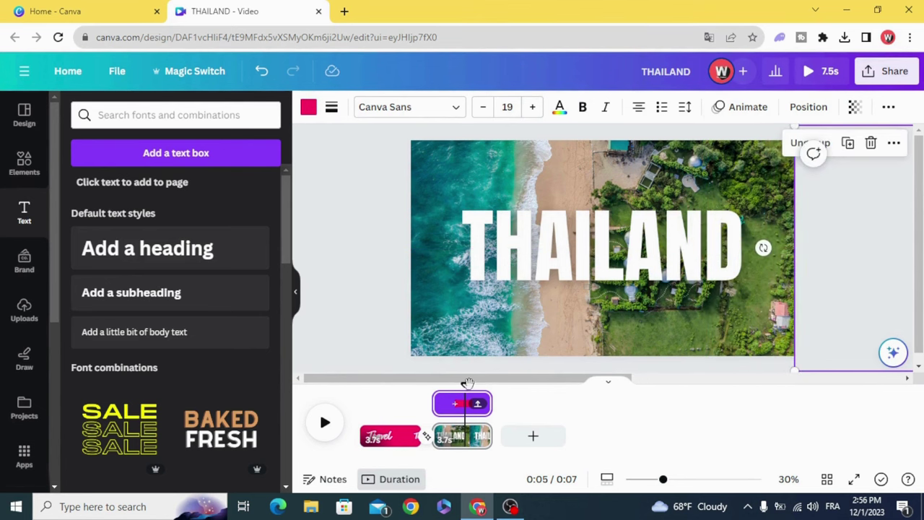
left_click_drag(468, 383, 320, 412)
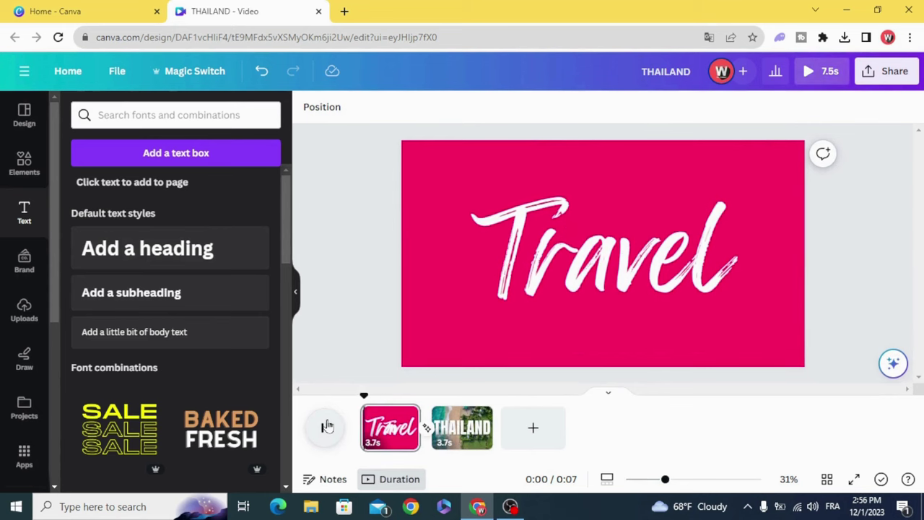
left_click(325, 427)
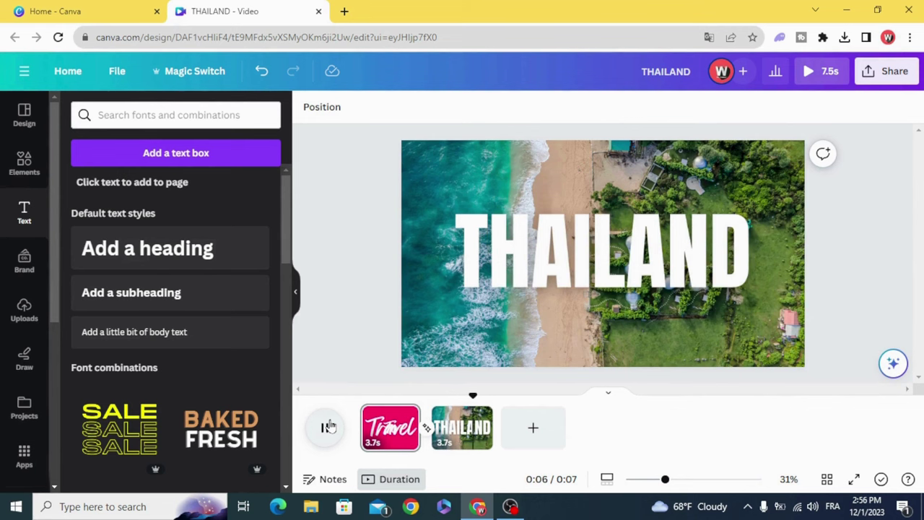
Step: Open the Share download settings for MP4 video
left_click(887, 70)
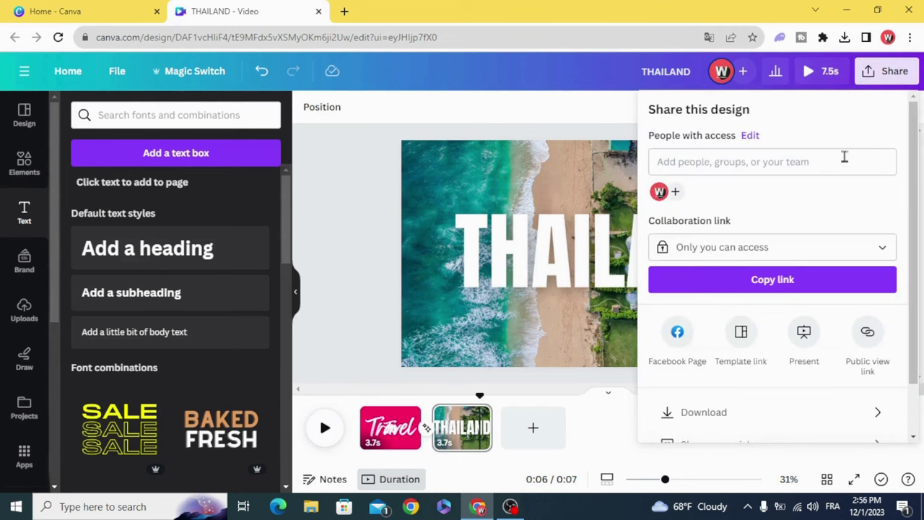
scroll(795, 303, "down", 2)
left_click(794, 354)
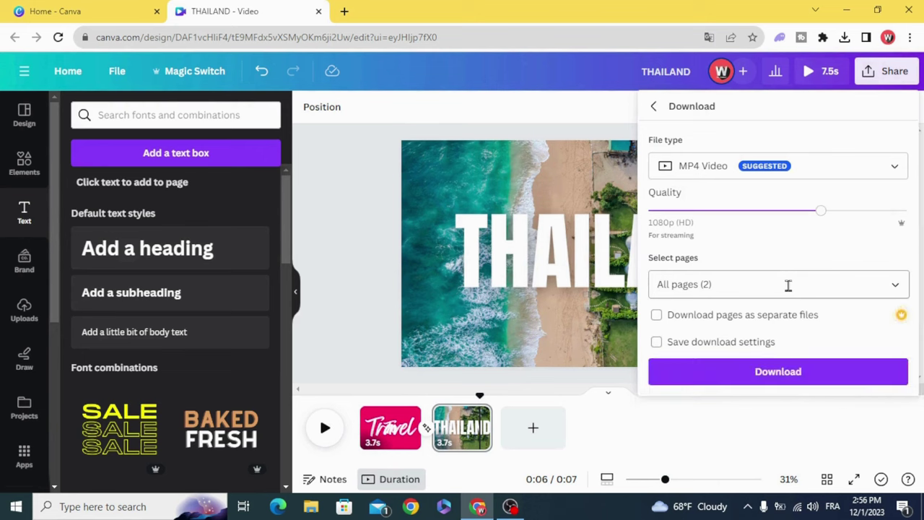